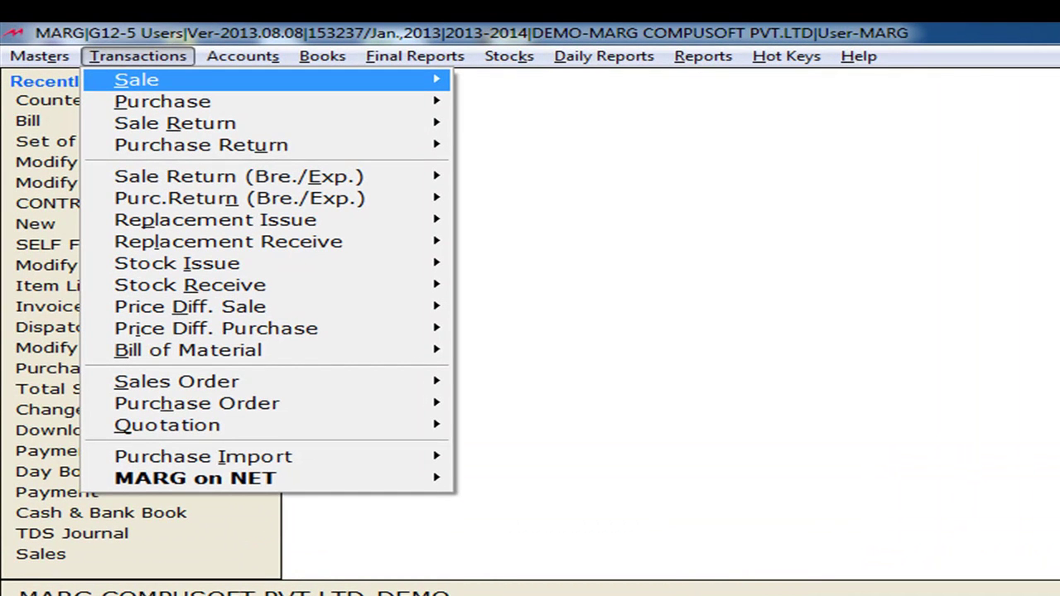
key(Down)
key(Down)
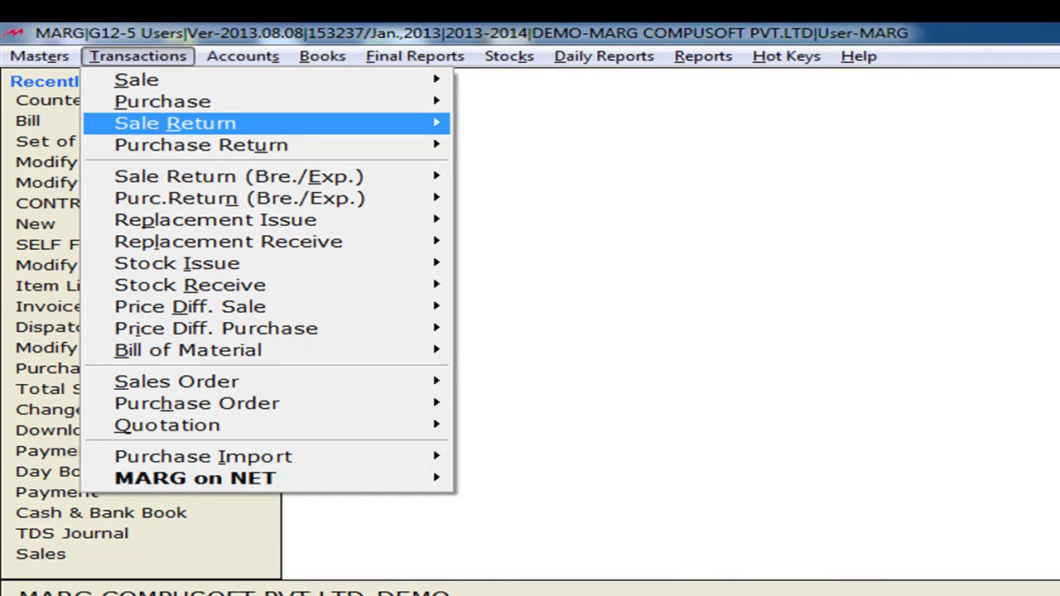
key(Down)
key(Down)
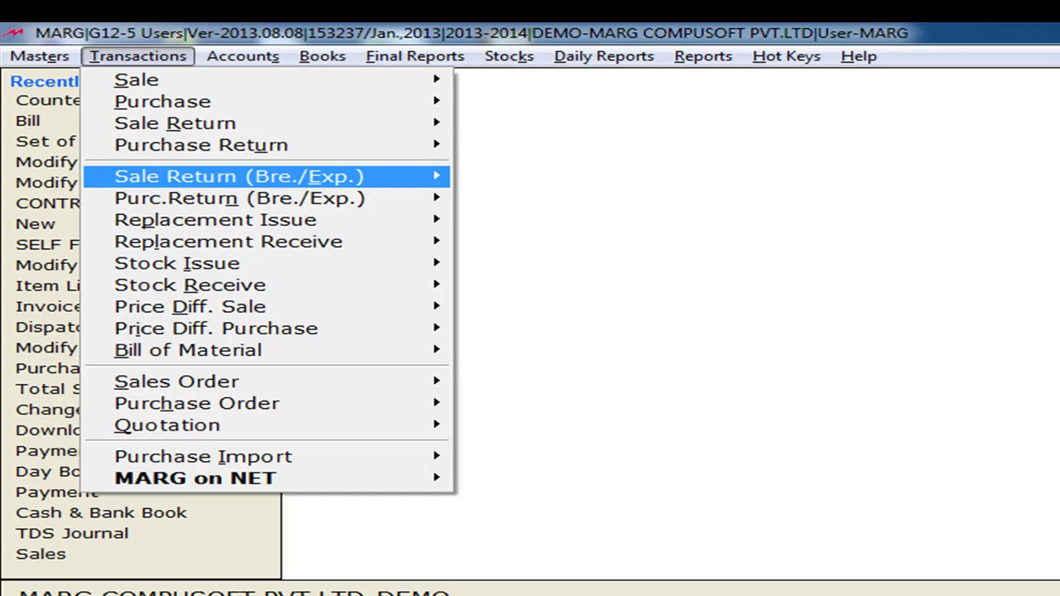
key(Up)
key(Up)
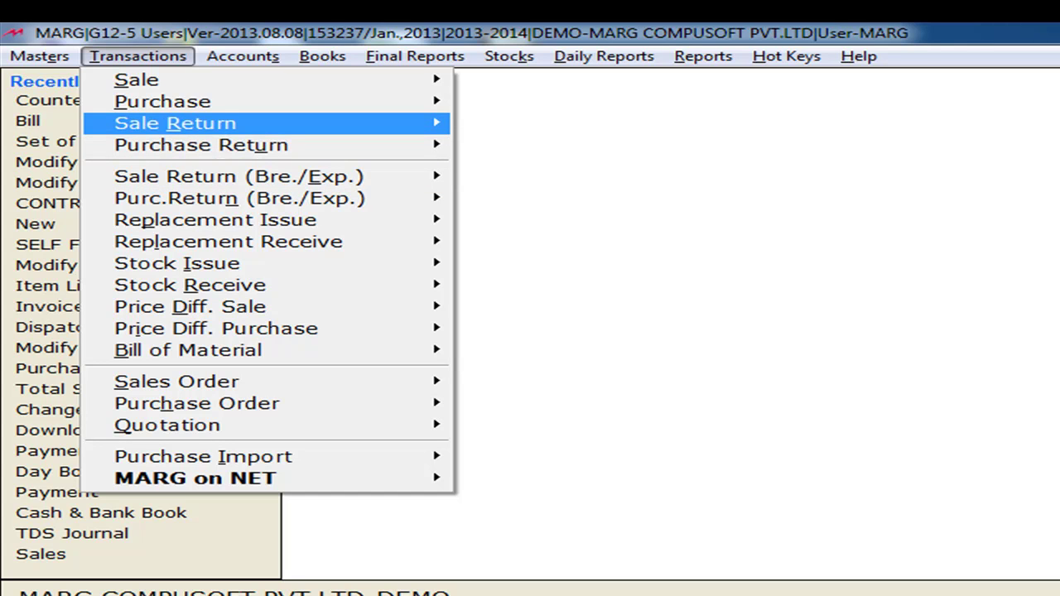
key(Down)
key(Down)
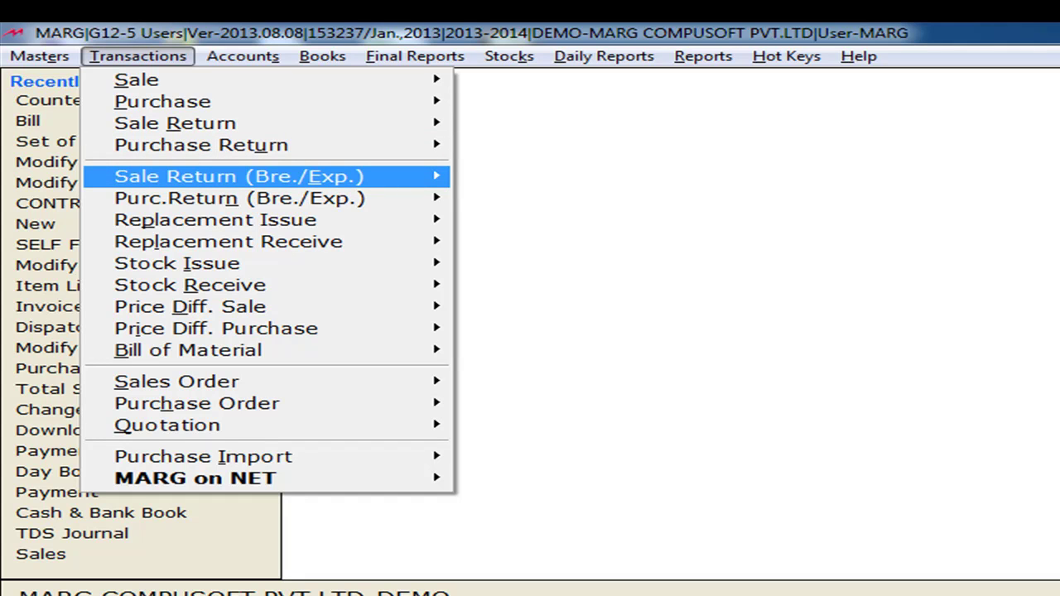
key(Up)
key(Up)
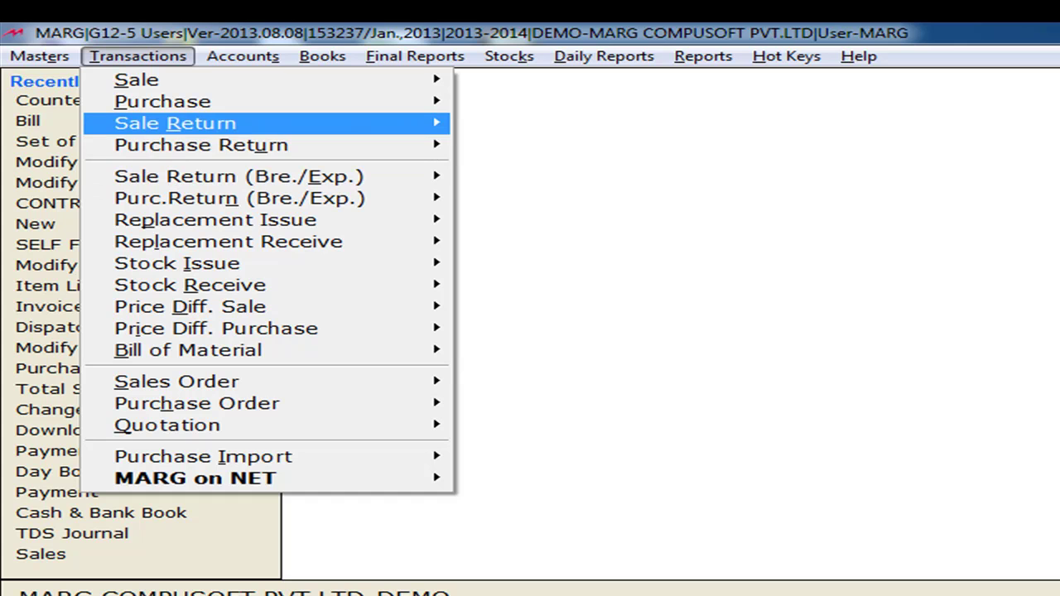
key(Down)
key(Down)
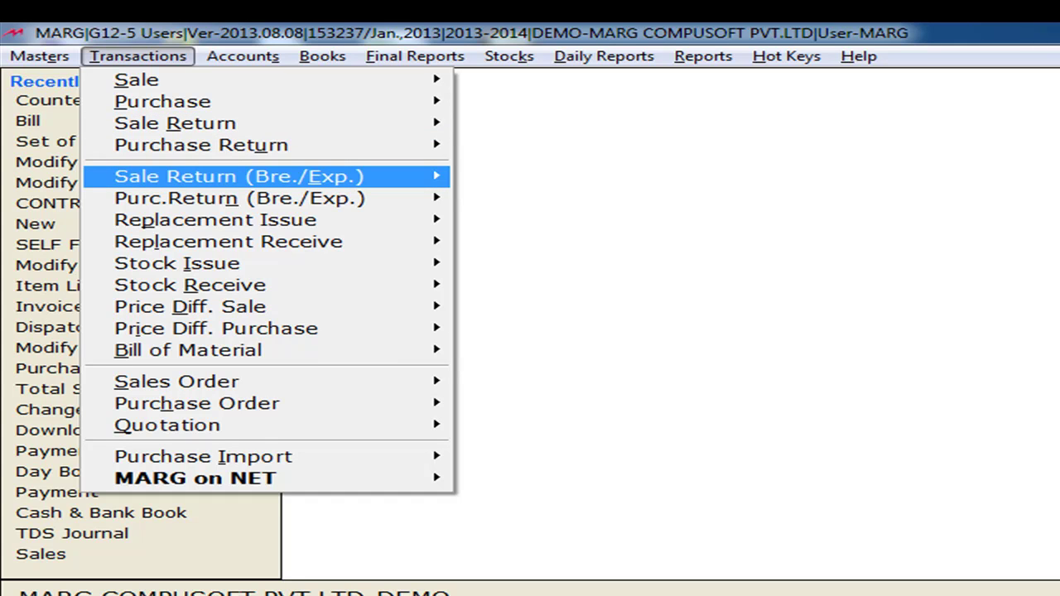
key(Up)
key(Up)
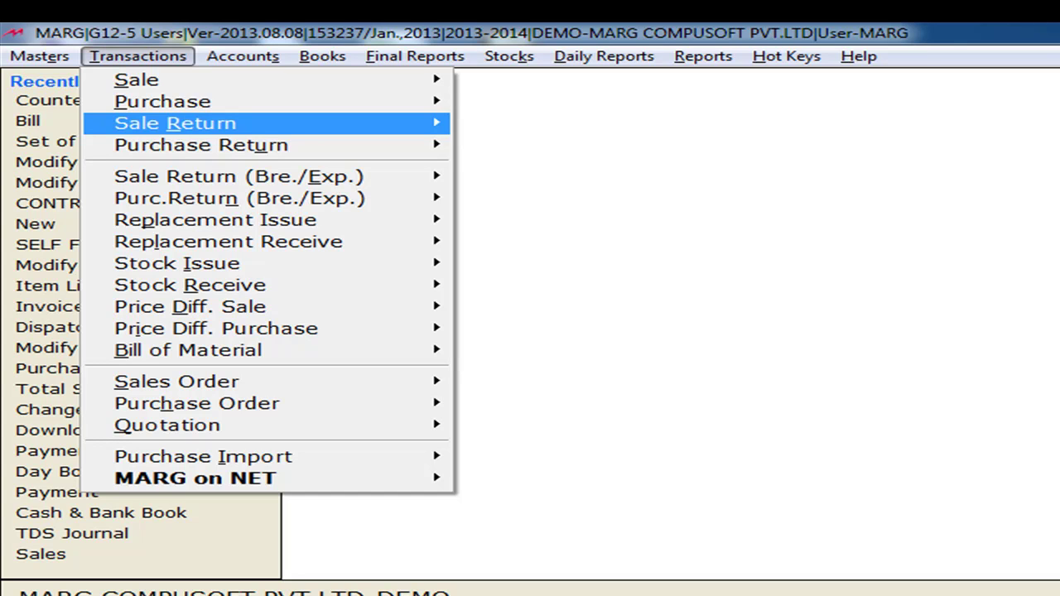
Step: Open a new credit note for a breakage/expiry sale return
key(Down)
key(Down)
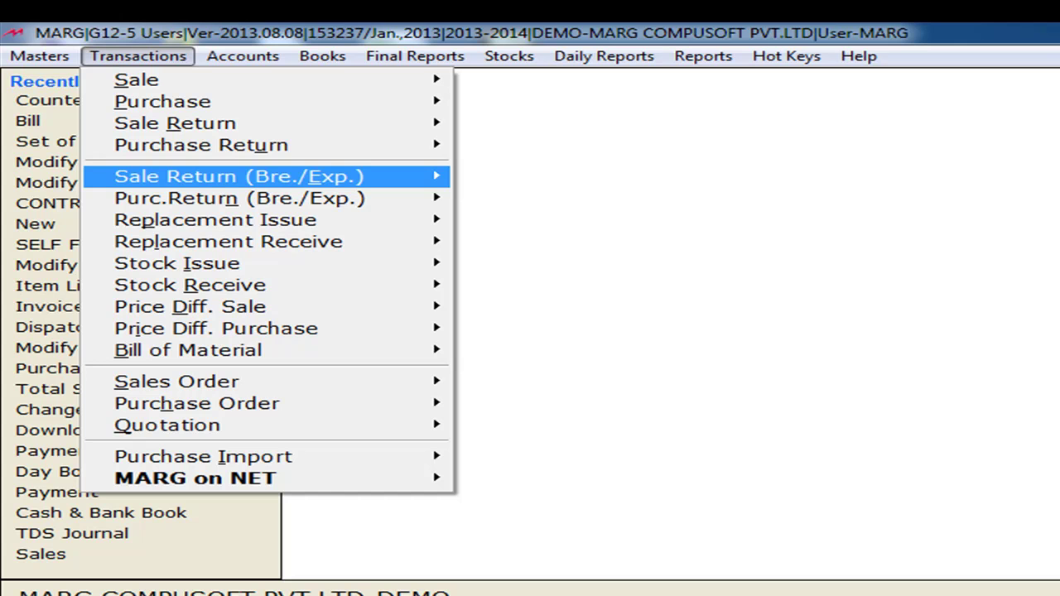
key(Right)
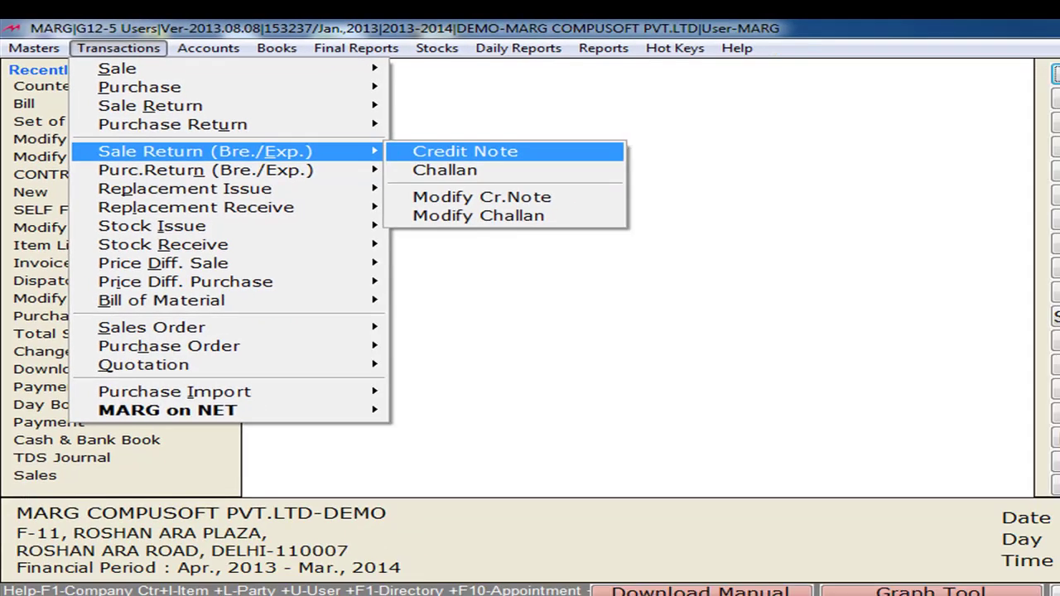
key(Return)
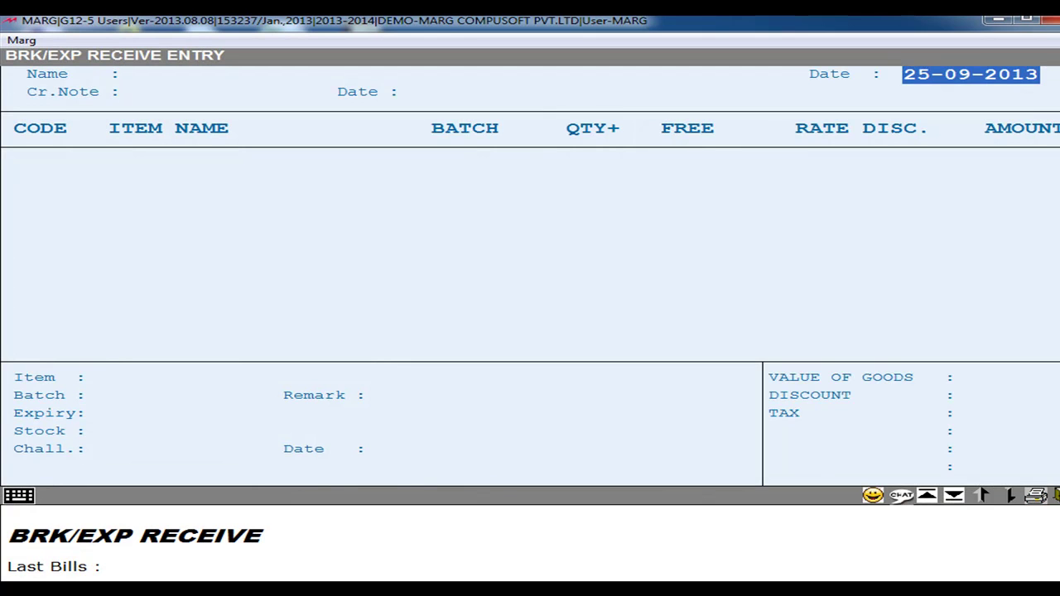
Step: Keep the entry date 25-09-2013 and choose the PANKAJ PHARMA ledger as the party
key(Return)
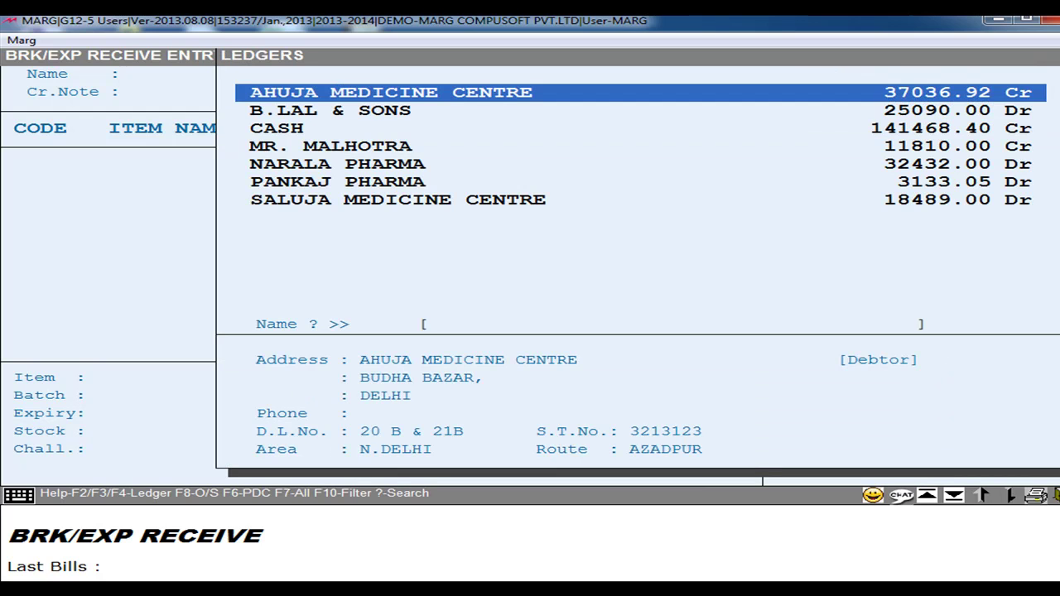
key(Down)
key(Down)
key(Down)
key(Down)
key(Down)
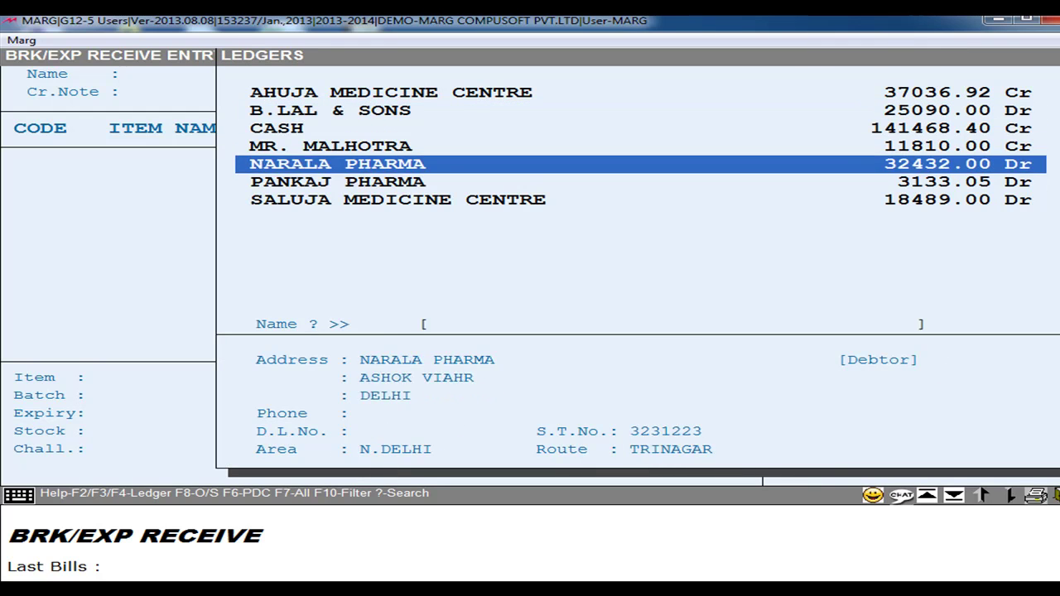
key(Return)
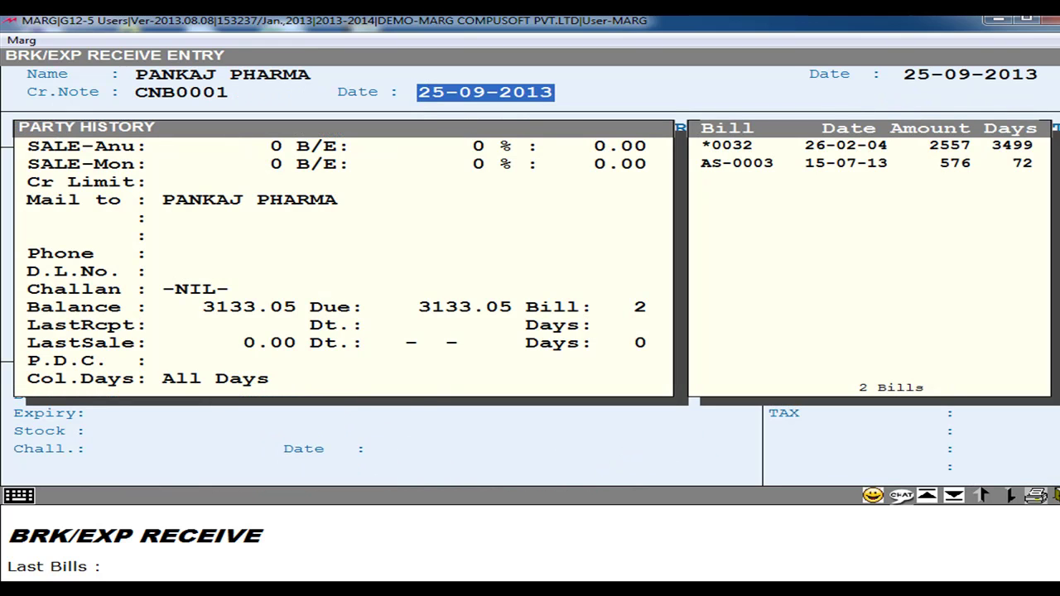
Step: Complete the header as a tax entry, keeping the credit note date 25-09-2013 and leaving M.R. blank
key(Return)
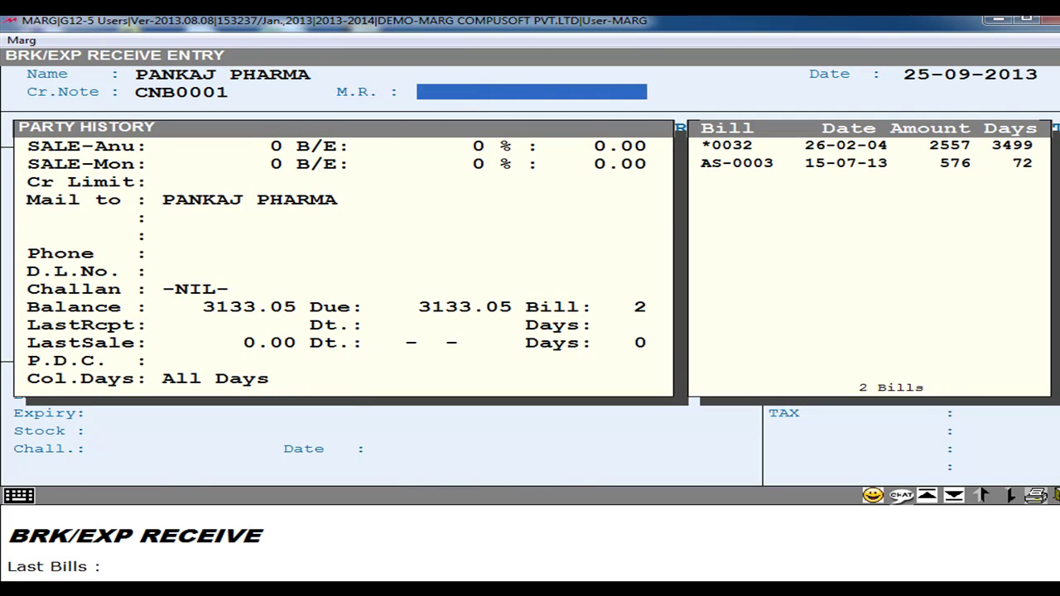
key(Return)
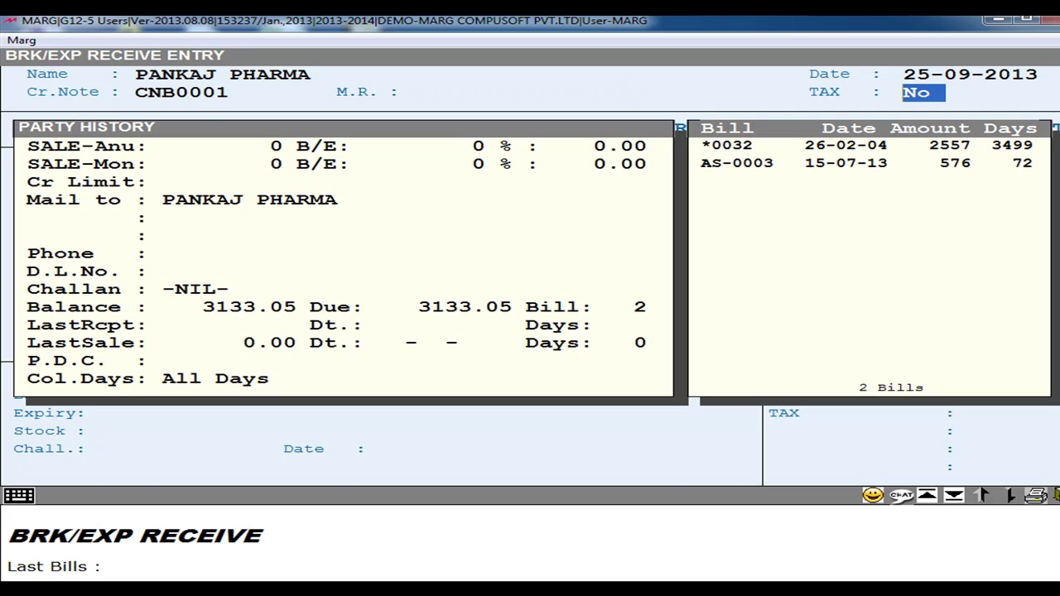
key(Return)
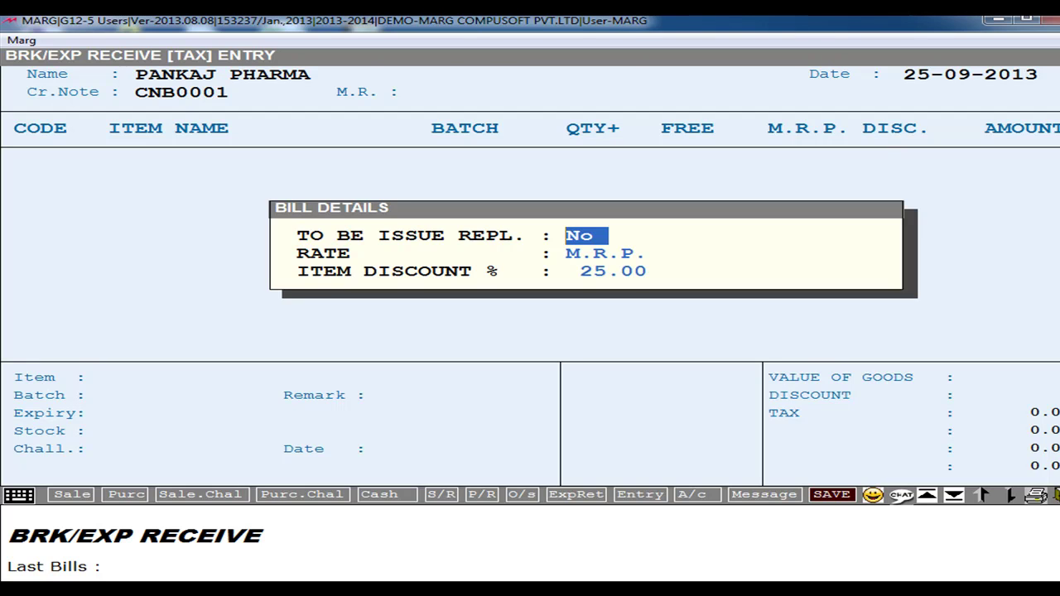
Step: Set the bill details to issue replacement Yes, keeping the M.R.P. rate and 25.00% item discount
key(y)
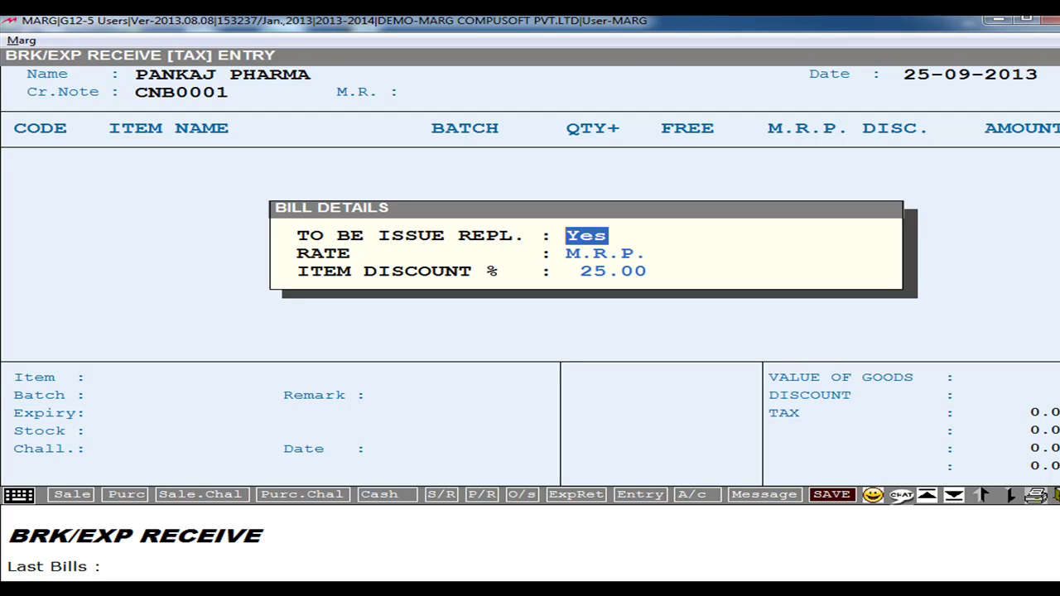
key(Return)
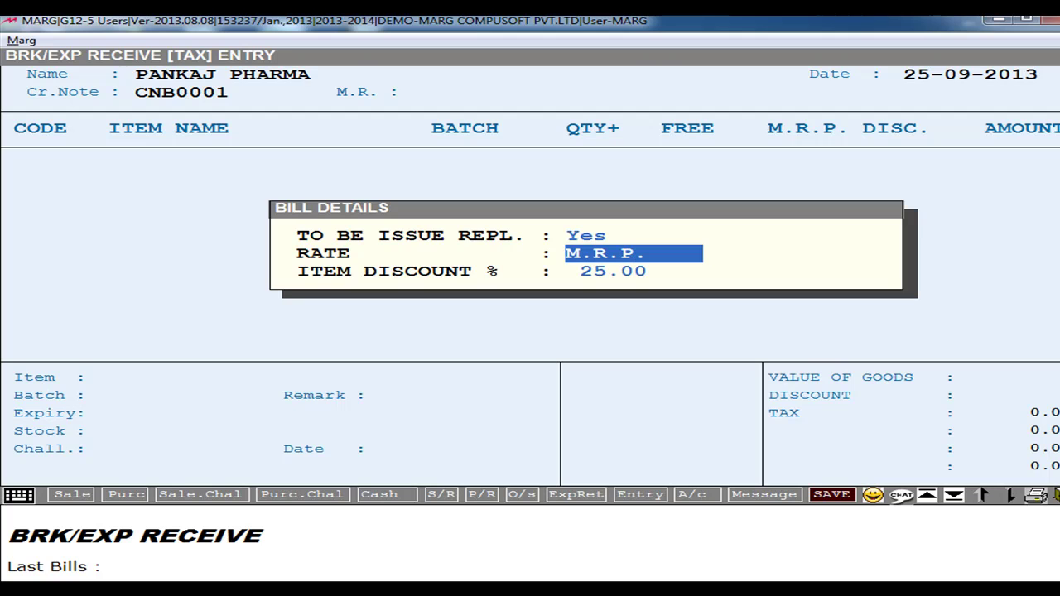
key(Return)
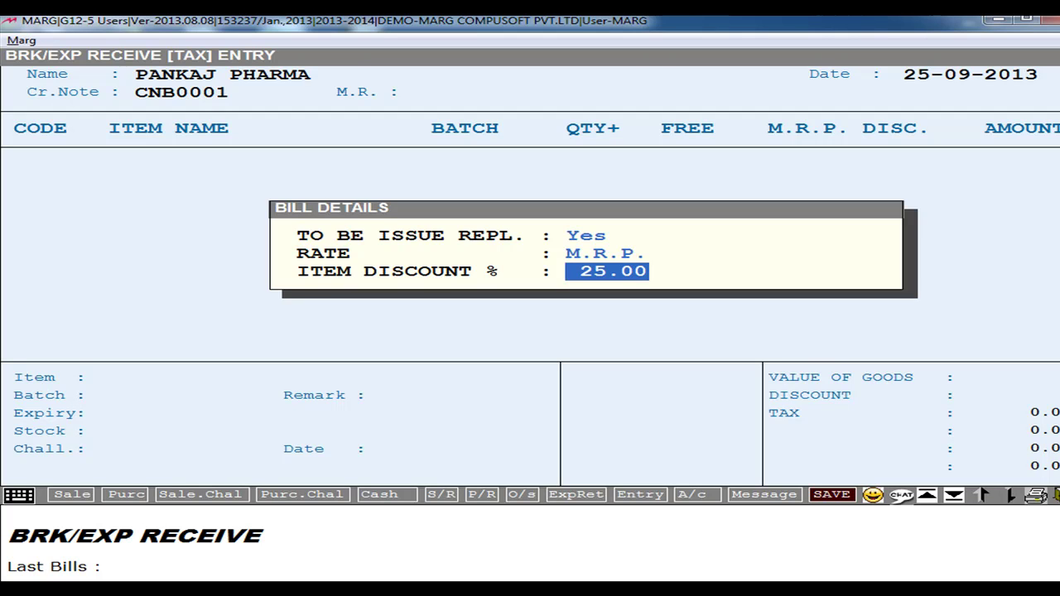
key(Return)
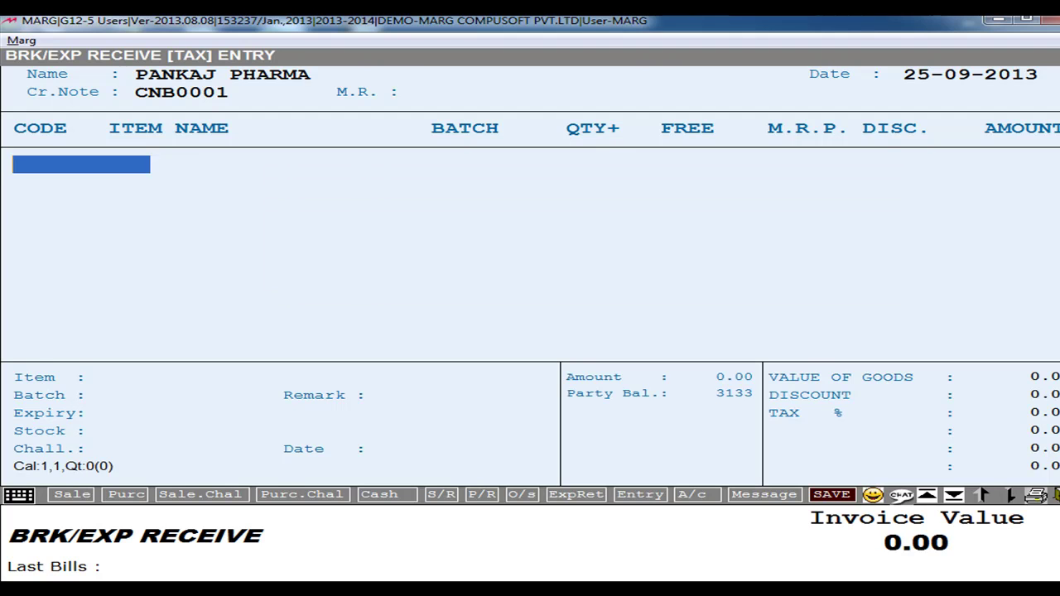
Step: Add the item AMIFRU 40 10T from the scrap store to the first line of the credit note
key(Return)
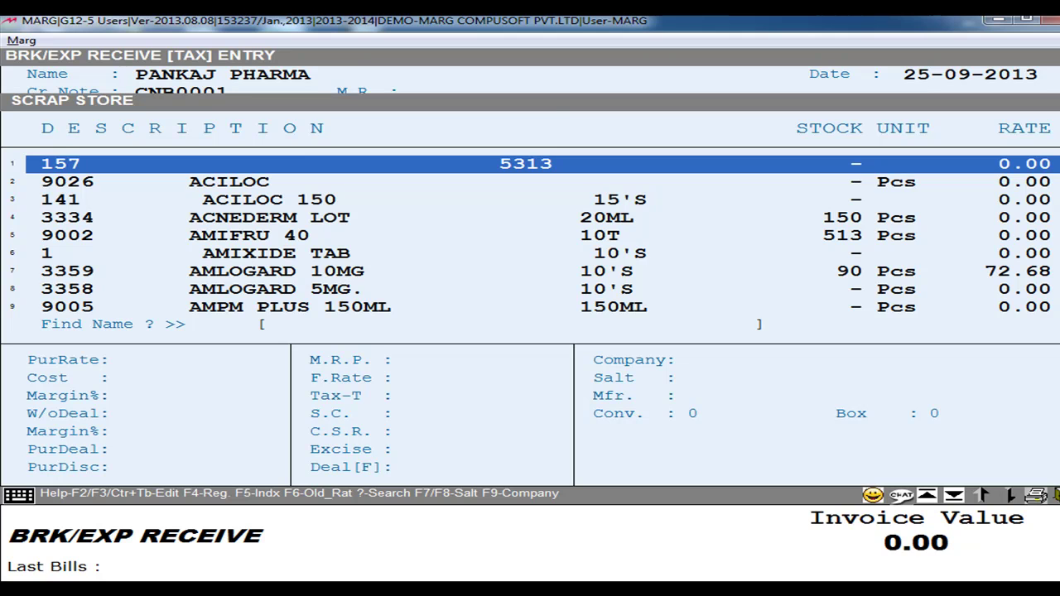
key(Down)
key(Down)
key(Down)
key(Down)
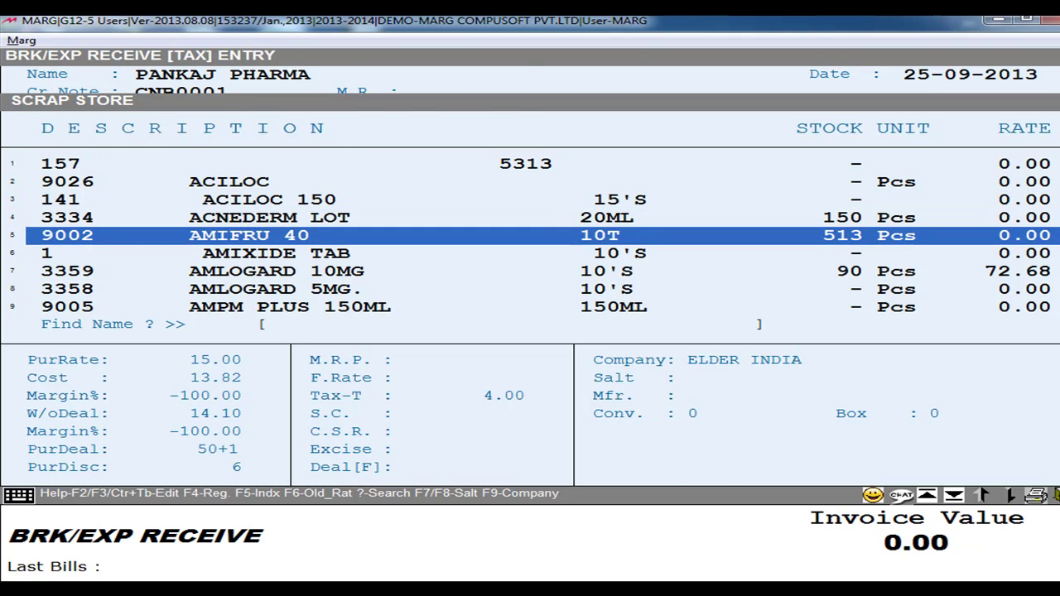
key(Return)
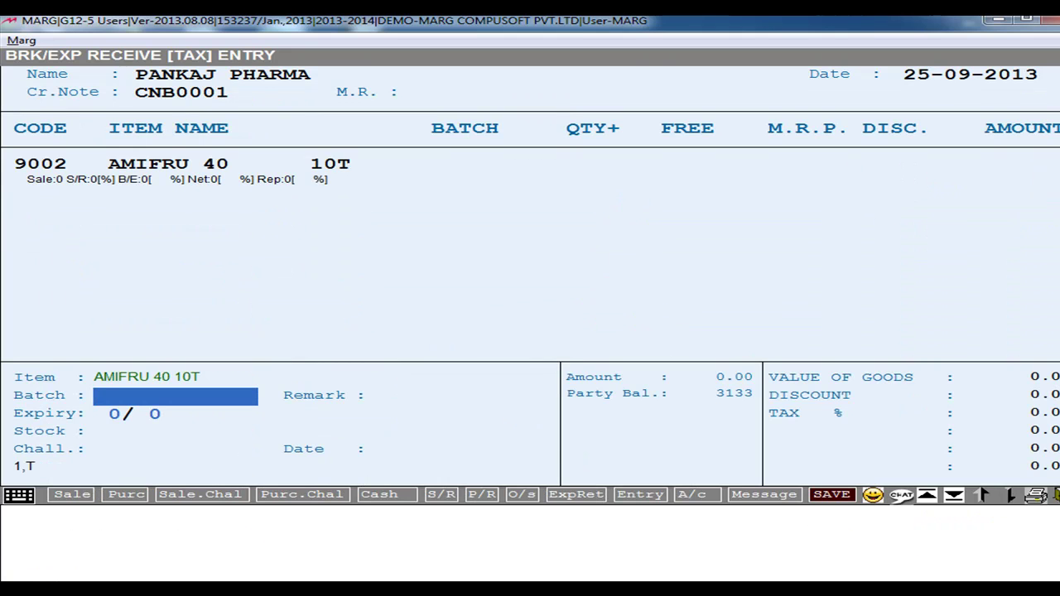
Step: Enter batch 12233, expiry 9/11 and the remark "Exp." for the AMIFRU 40 item
text(12233)
key(Return)
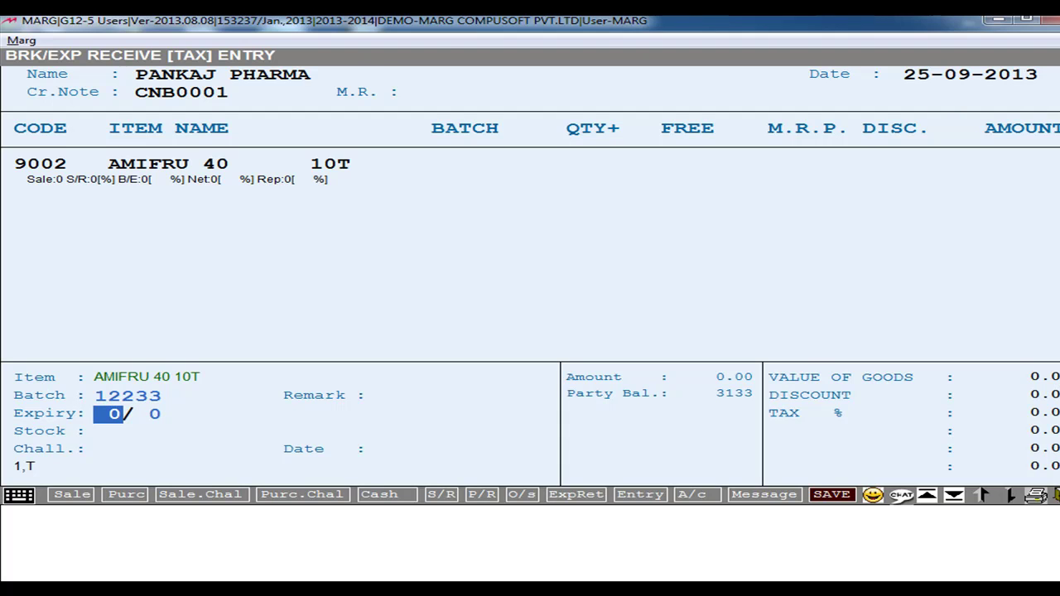
text(911)
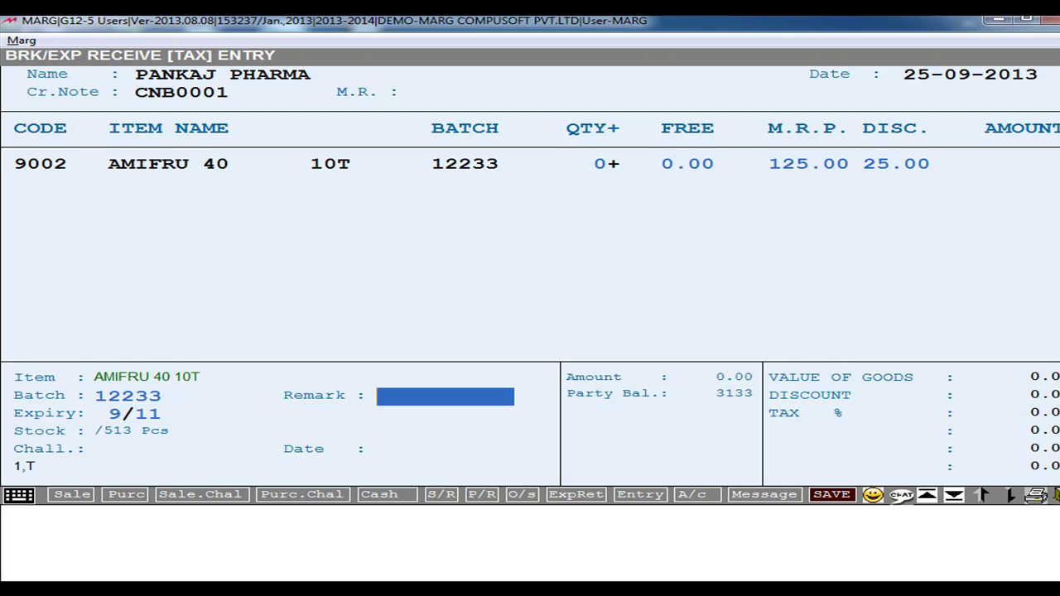
text(Exp.)
key(Return)
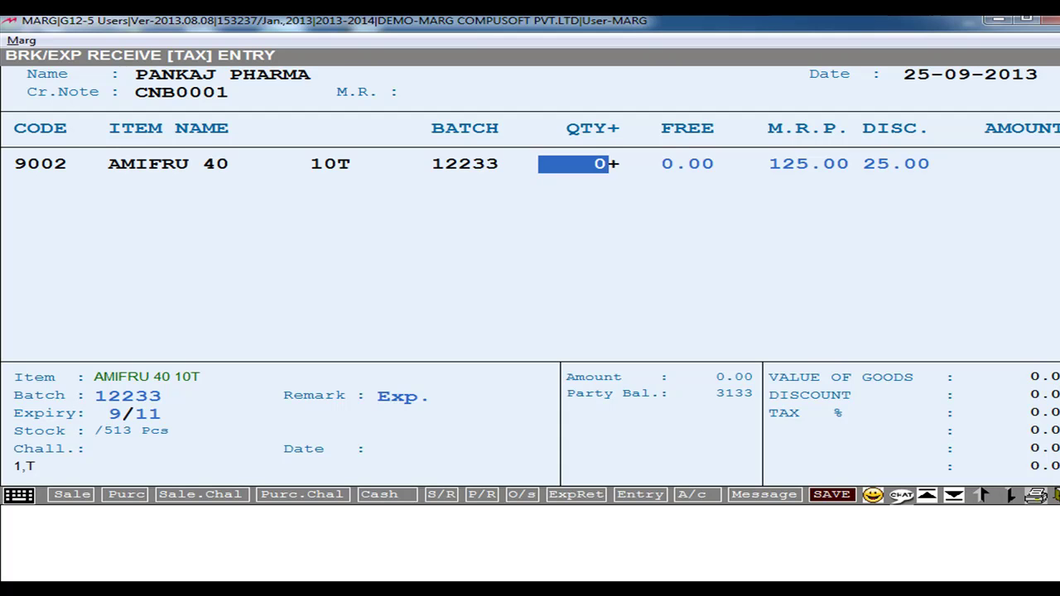
Step: Set the returned quantity to 10 with no free quantity, keep M.R.P. 125.00 and 25.00 discount, and accept the batch details
text(10)
key(Return)
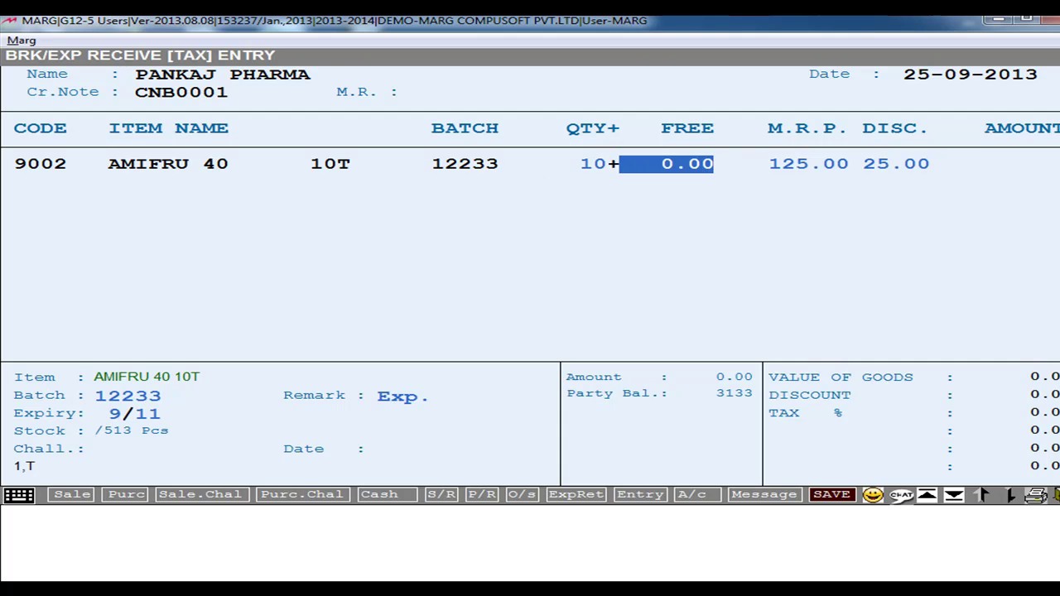
key(Return)
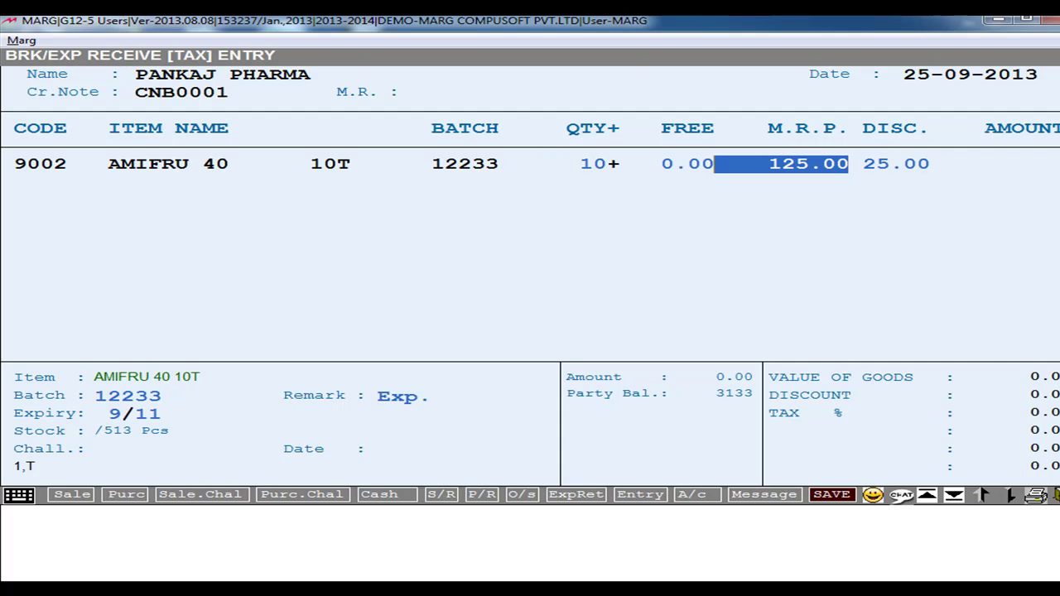
key(Return)
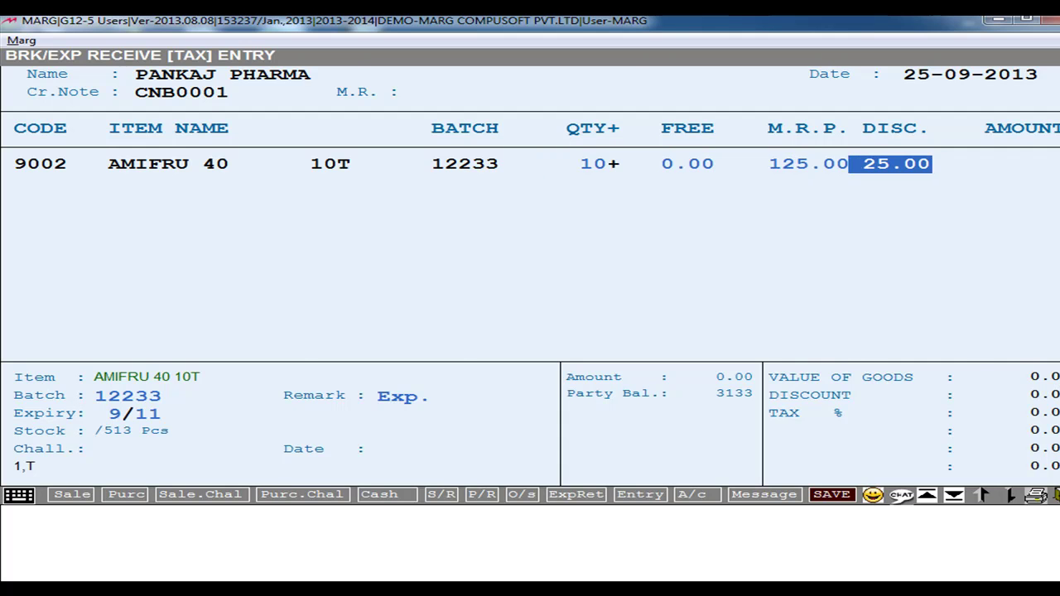
key(Return)
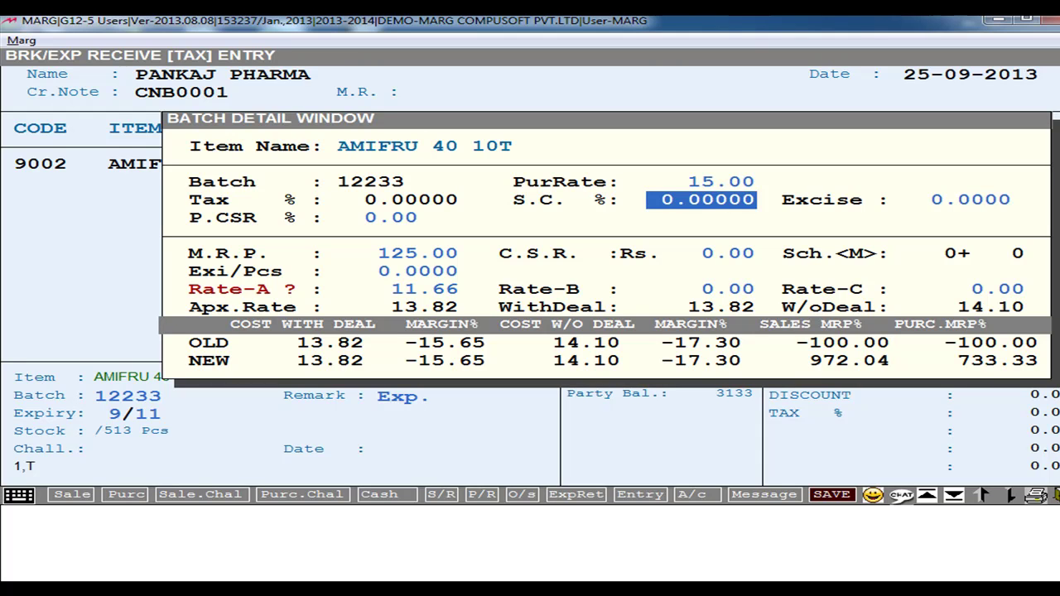
key(Return)
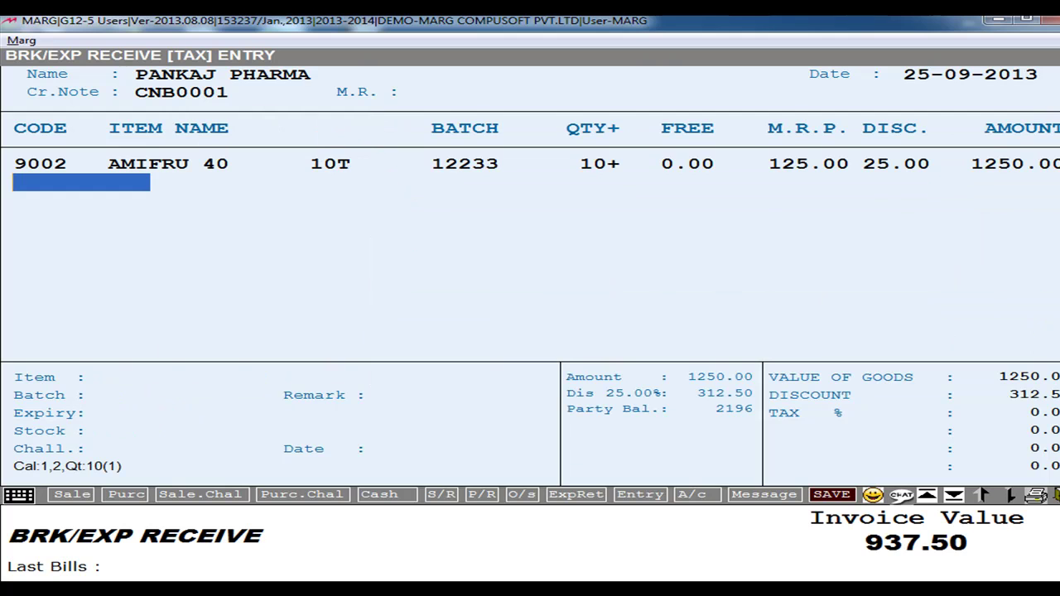
Step: Finish the item list and save the credit note with 0.00 cash paid, without printing copies
key(Escape)
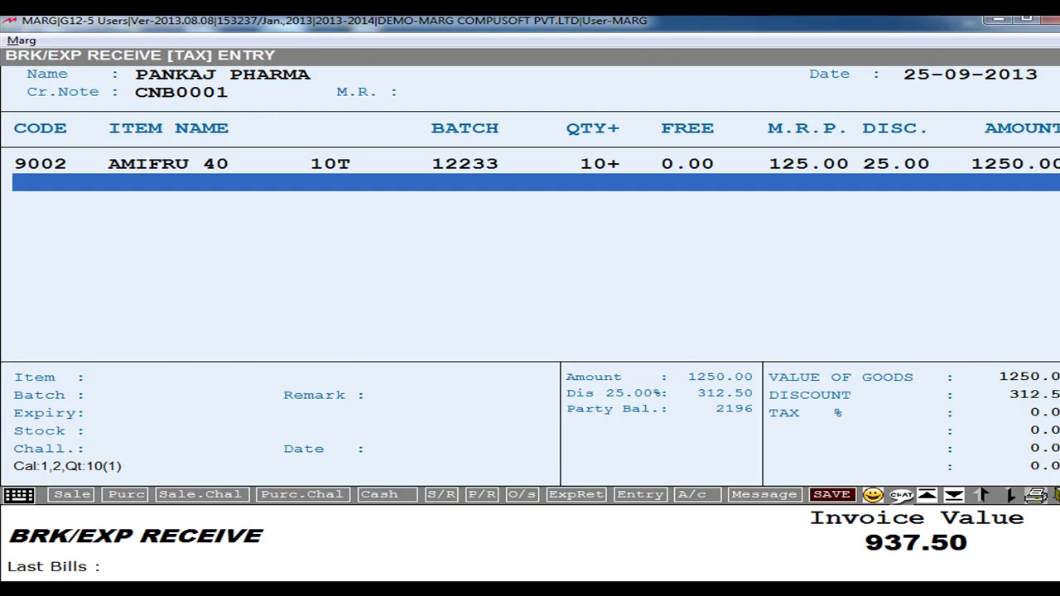
key(Escape)
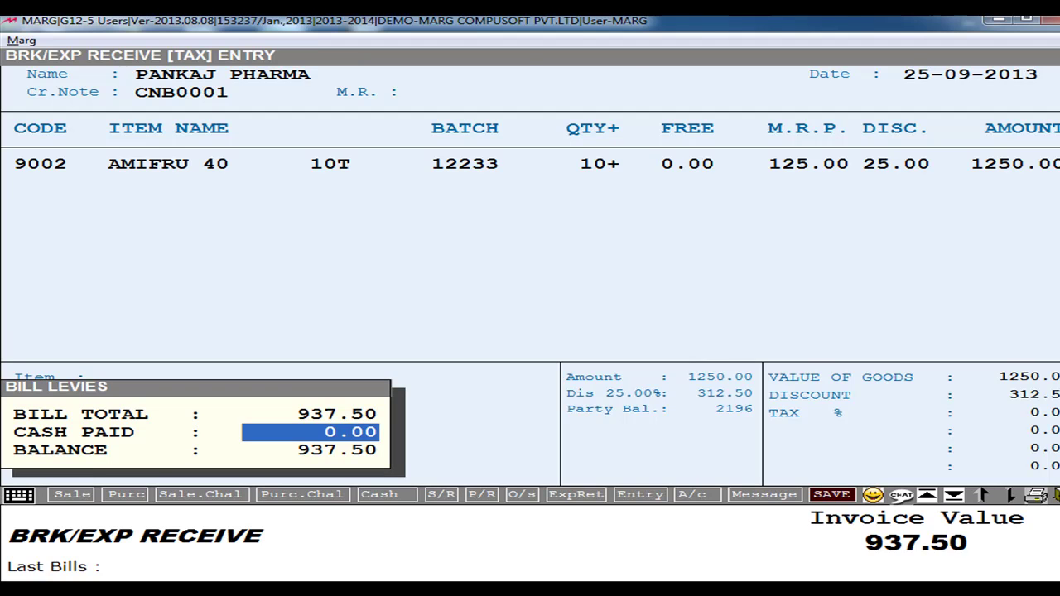
key(Return)
key(Return)
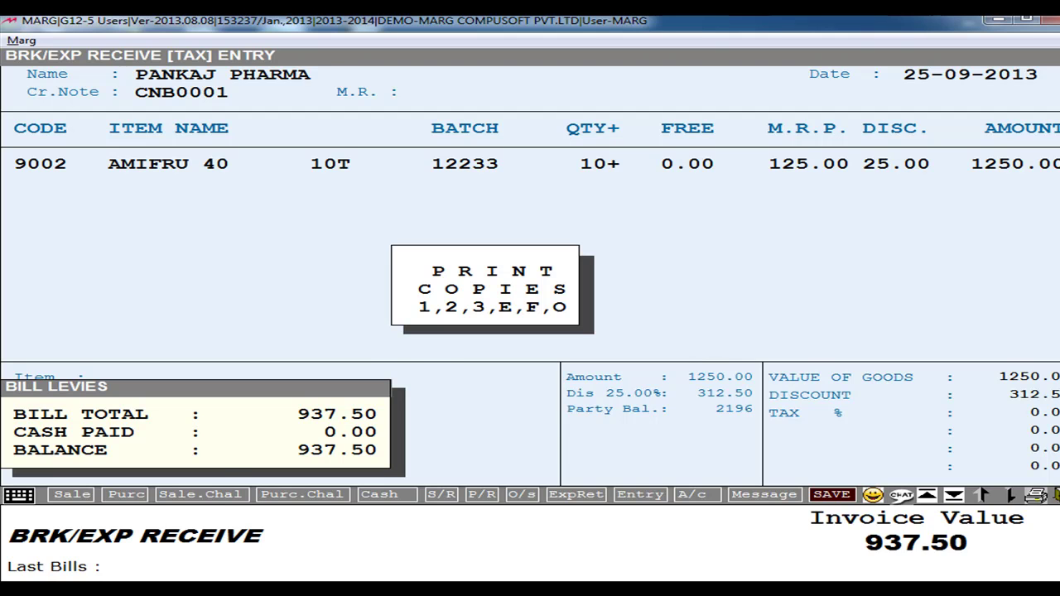
key(Escape)
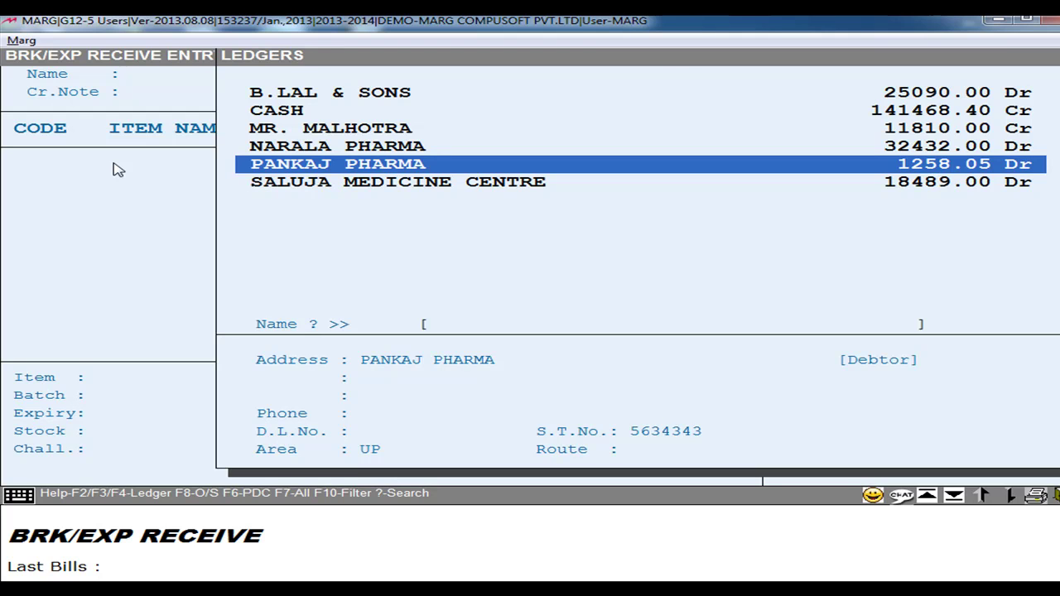
Step: Leave the breakage/expiry receive entry and start a new debit note for Replacement Issue
key(Escape)
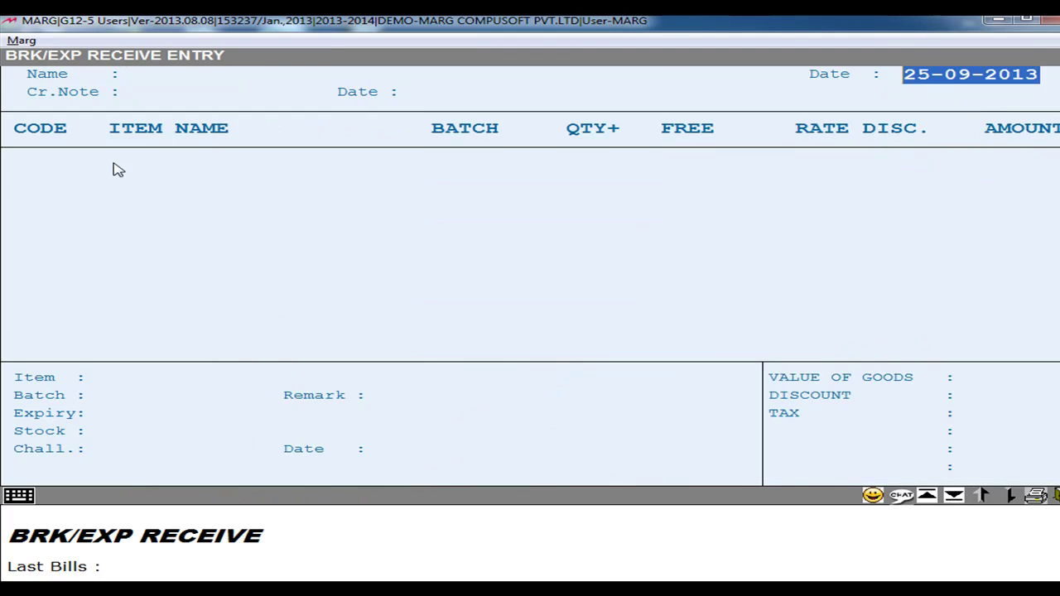
key(Escape)
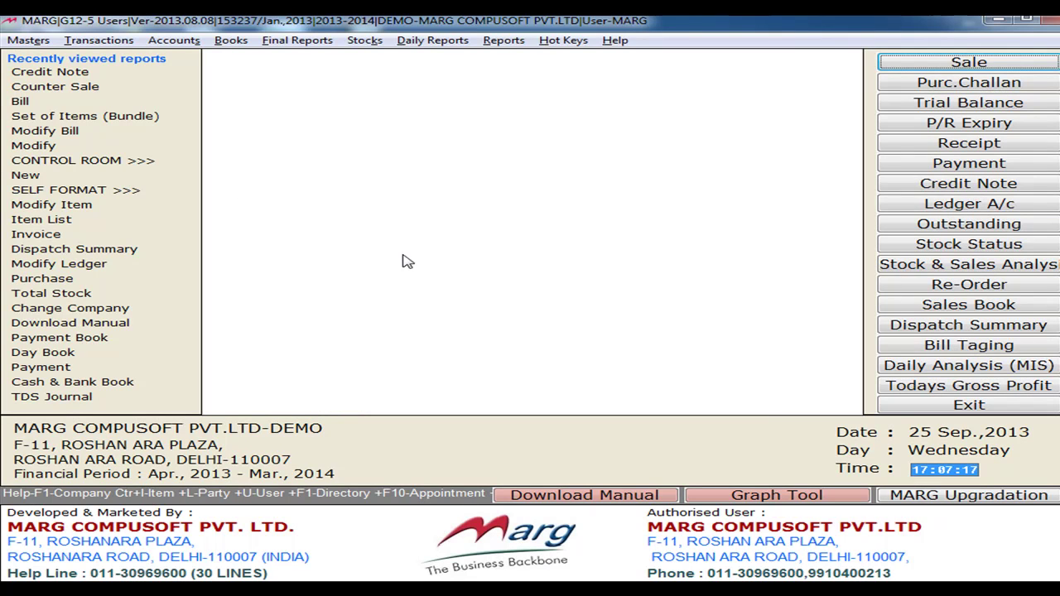
click(120, 43)
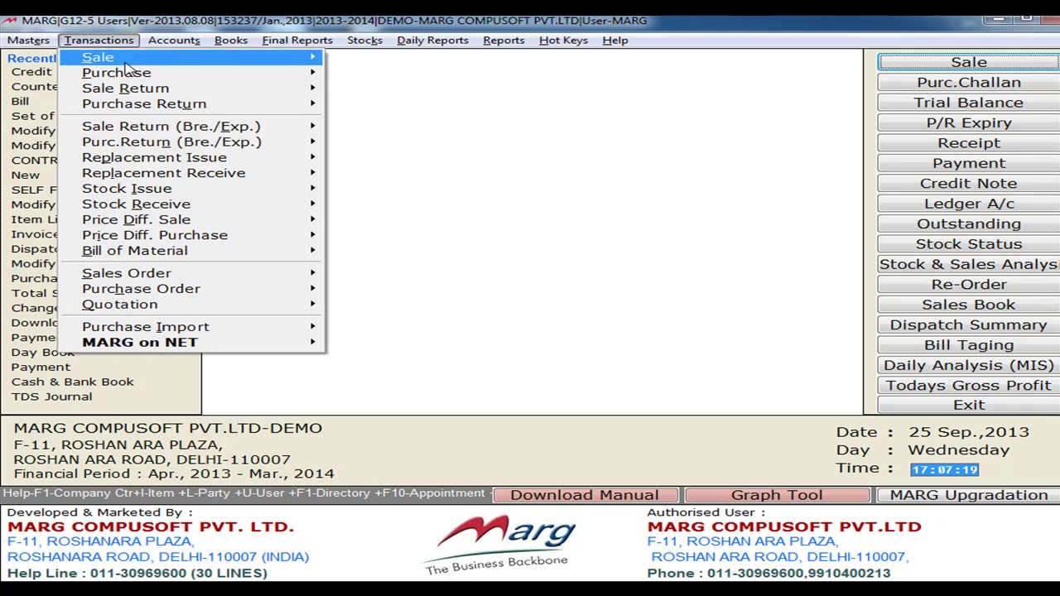
mouse_move(162, 162)
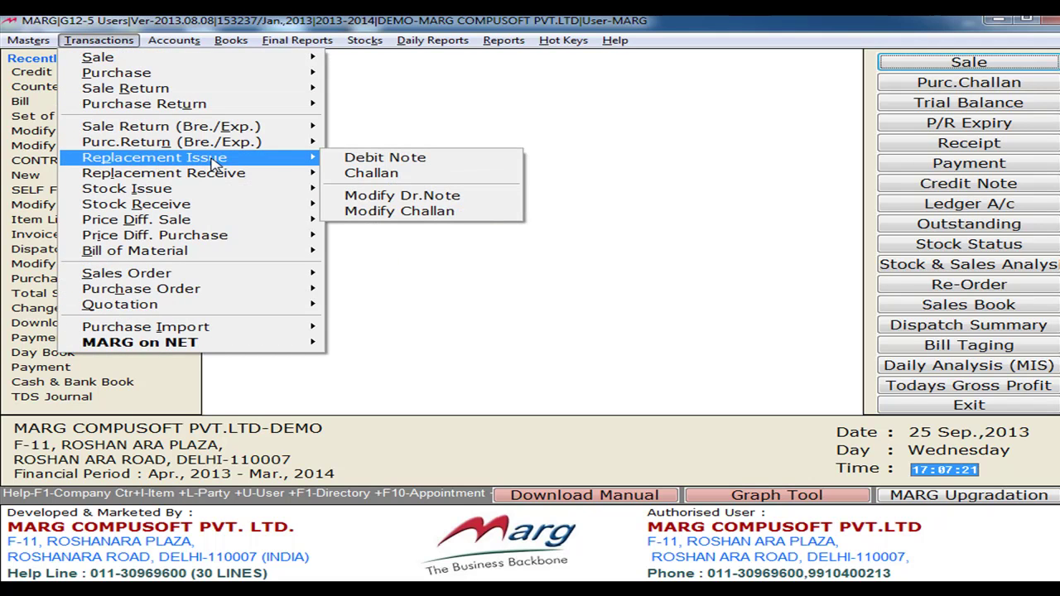
click(408, 159)
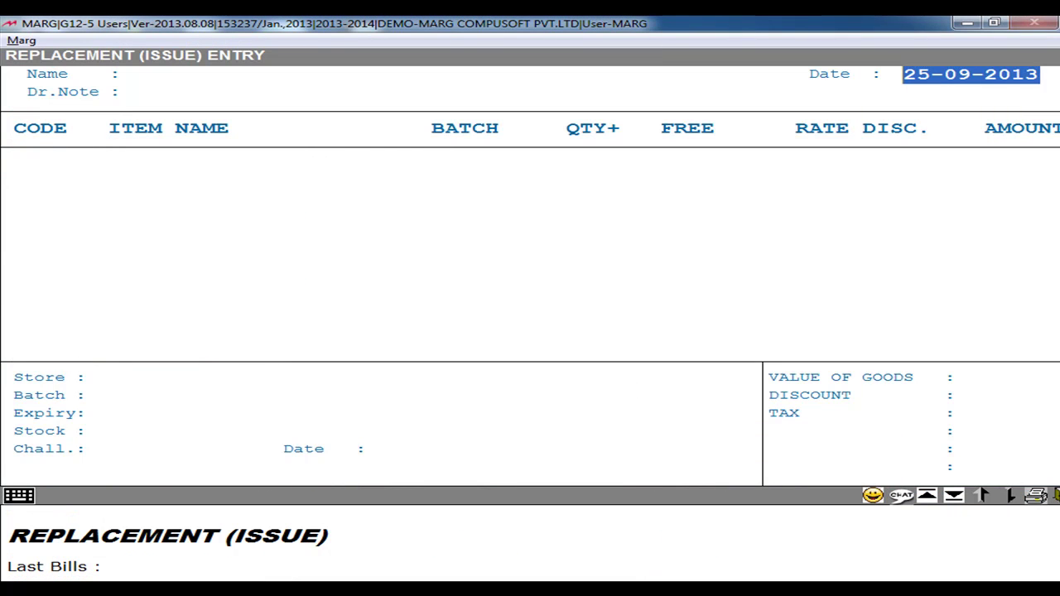
Step: Set up the debit note for PANKAJ PHARMA dated 25-09-2013, adjusting 937.50, with M.R.P. as the rate and 0.00 item discount
key(Return)
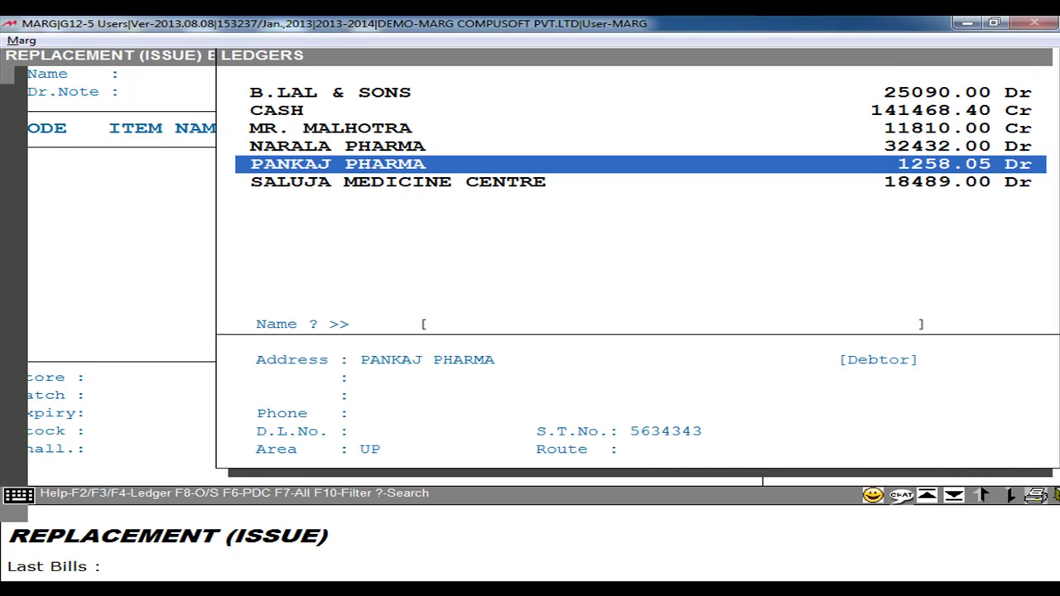
key(Return)
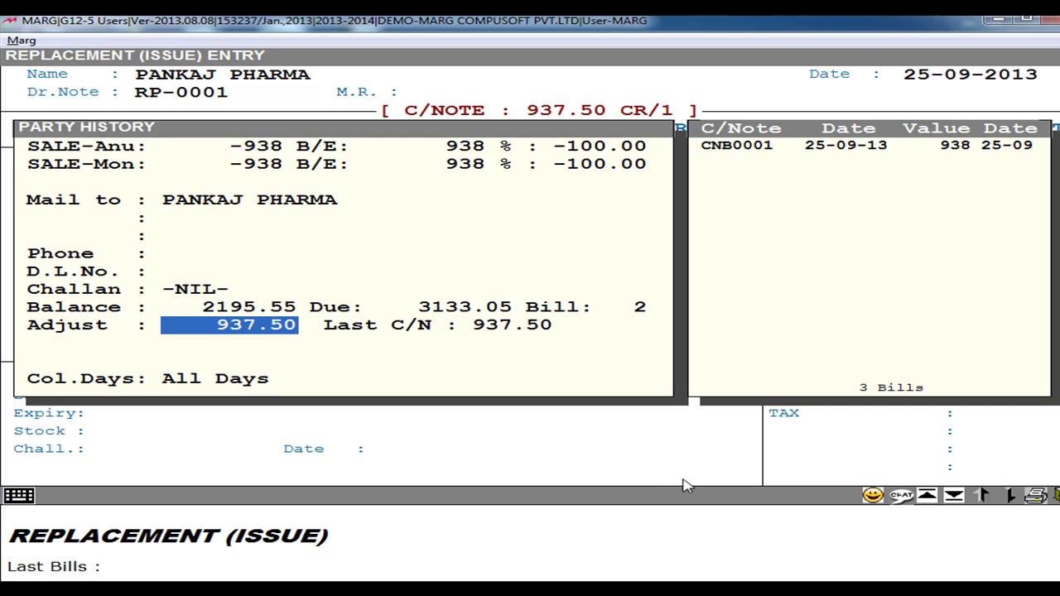
key(Return)
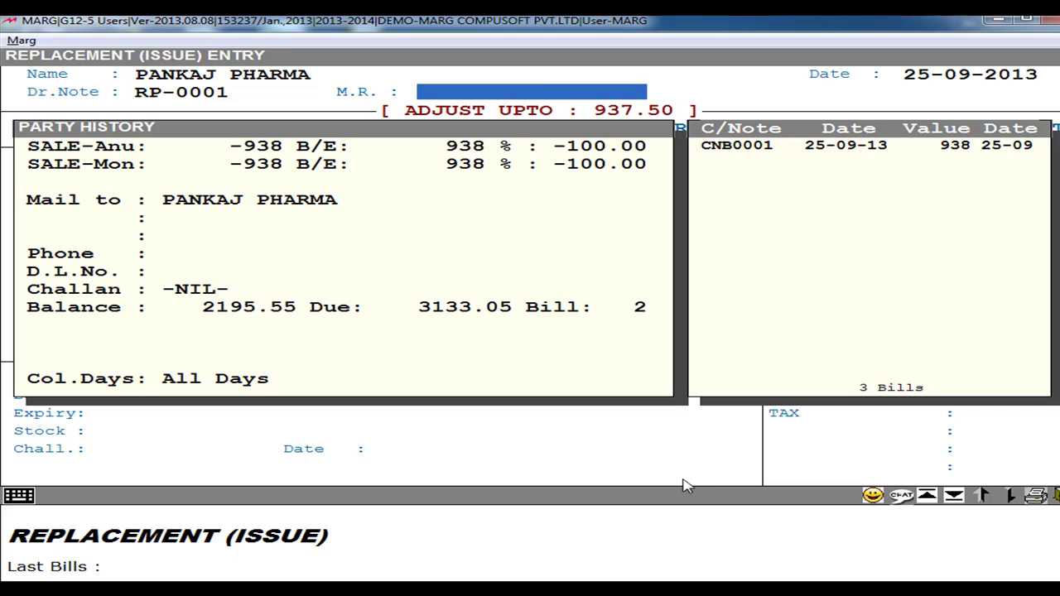
key(Return)
key(Return)
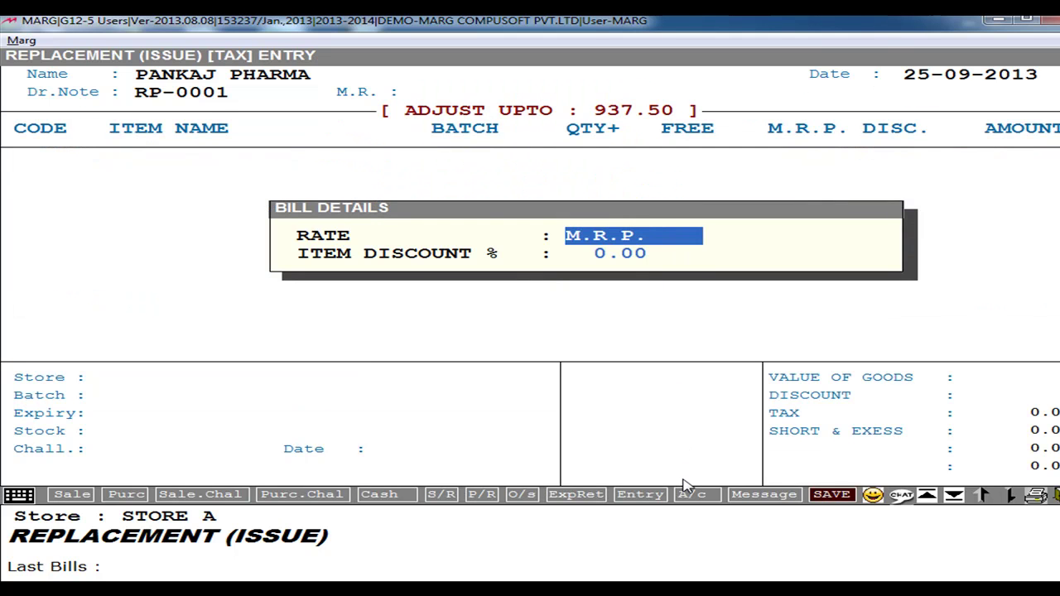
key(Return)
key(Return)
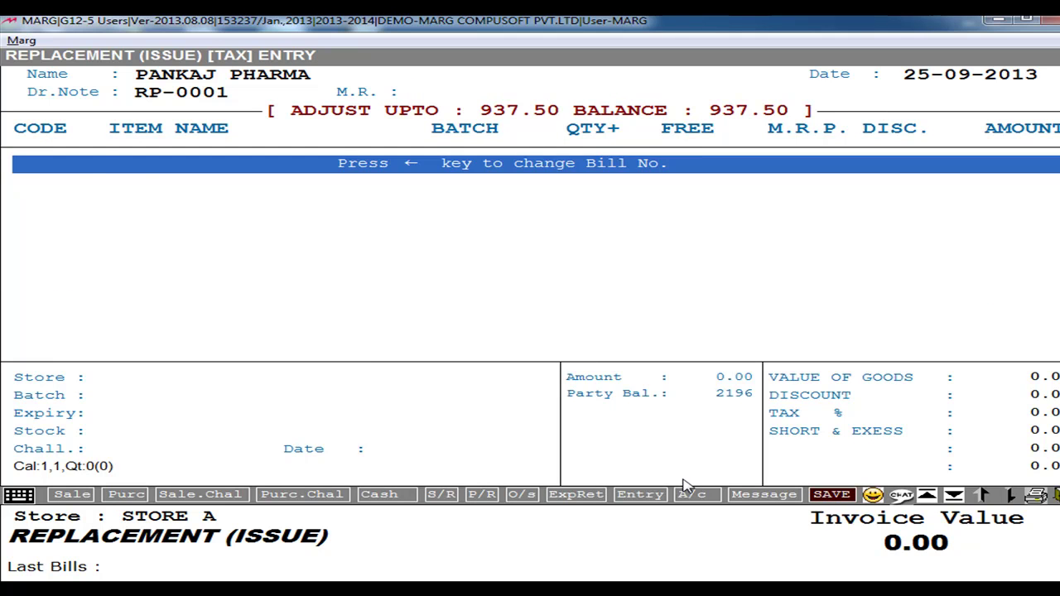
Step: Add AMLOGARD 10MG 10'S from STORE A, batch 2005079, to the first line of the replacement issue
key(Return)
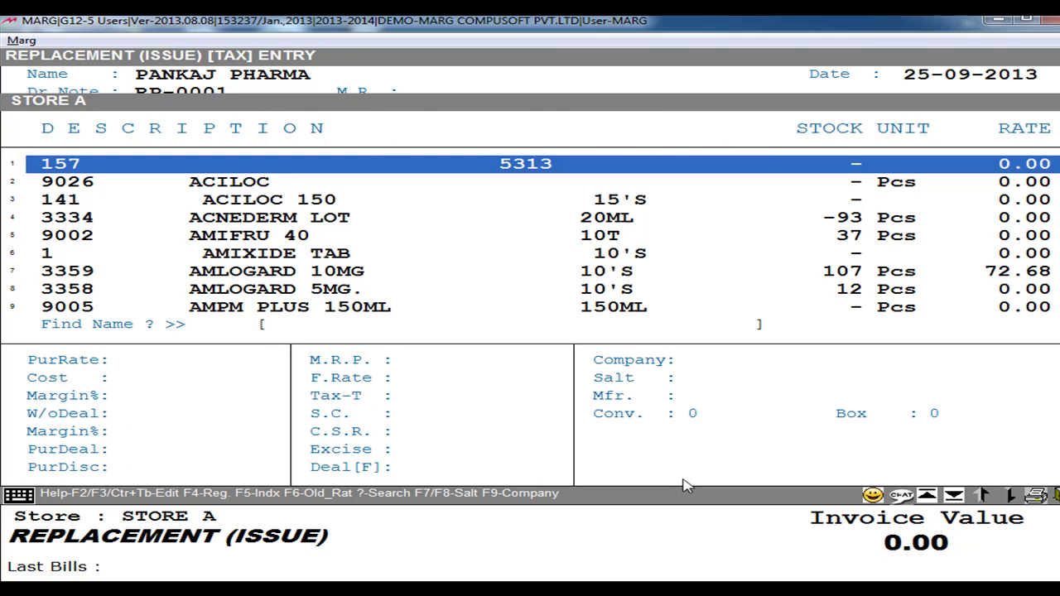
key(Down)
key(Down)
key(Down)
key(Down)
key(Down)
key(Down)
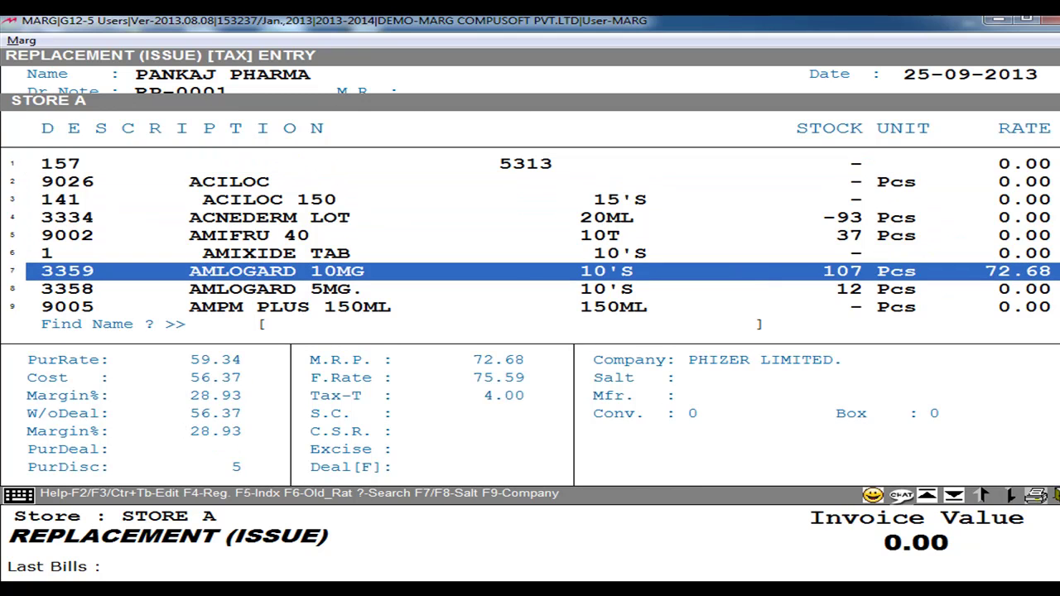
key(Return)
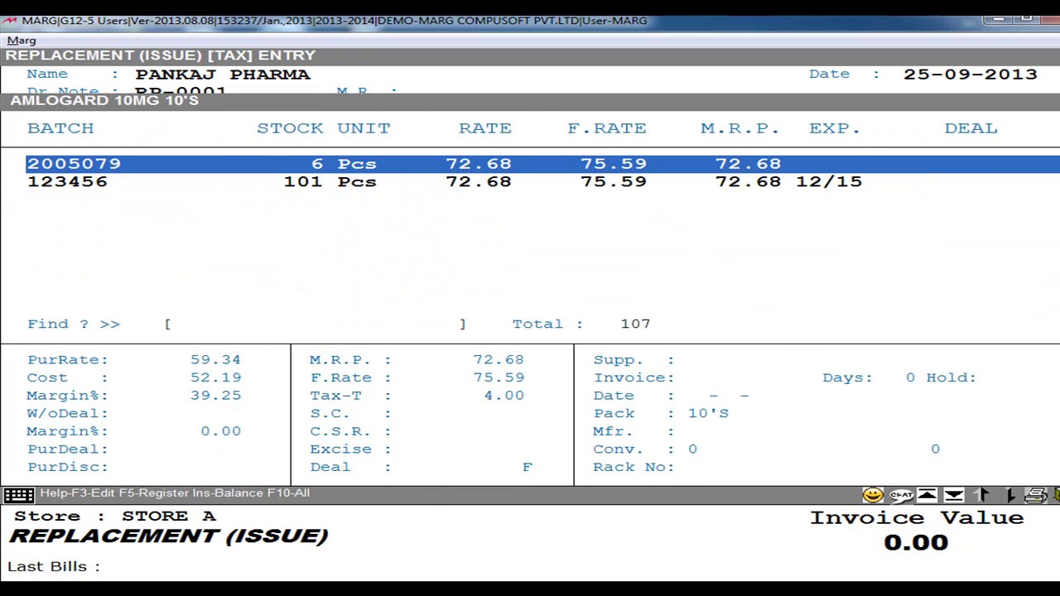
key(Return)
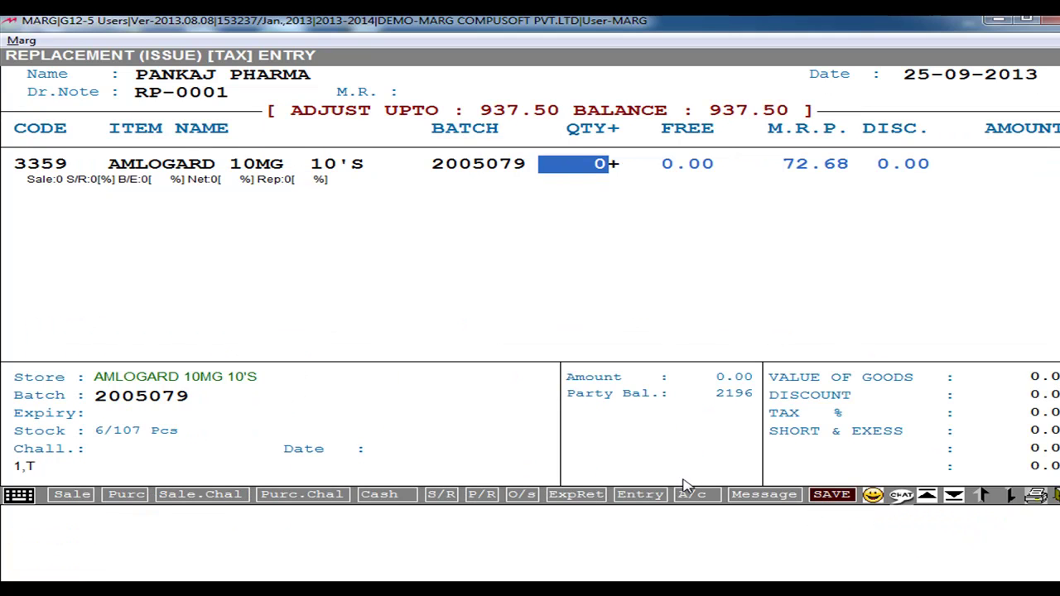
Step: Set the AMLOGARD quantity to 1 with no free quantity, keeping the M.R.P. of 72.68 and 0.00 discount
text(1)
key(Return)
key(Return)
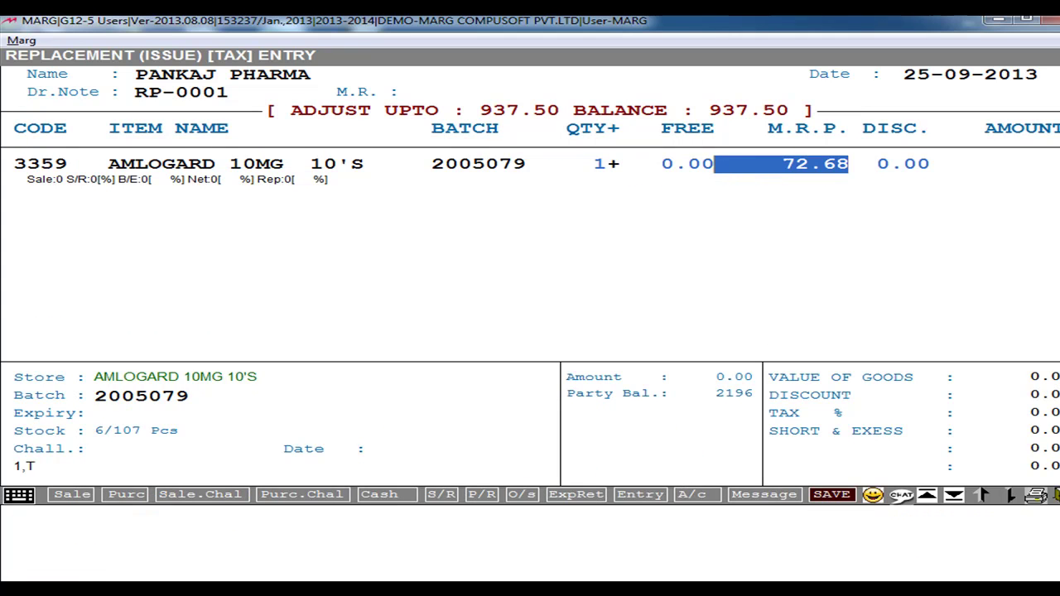
key(Return)
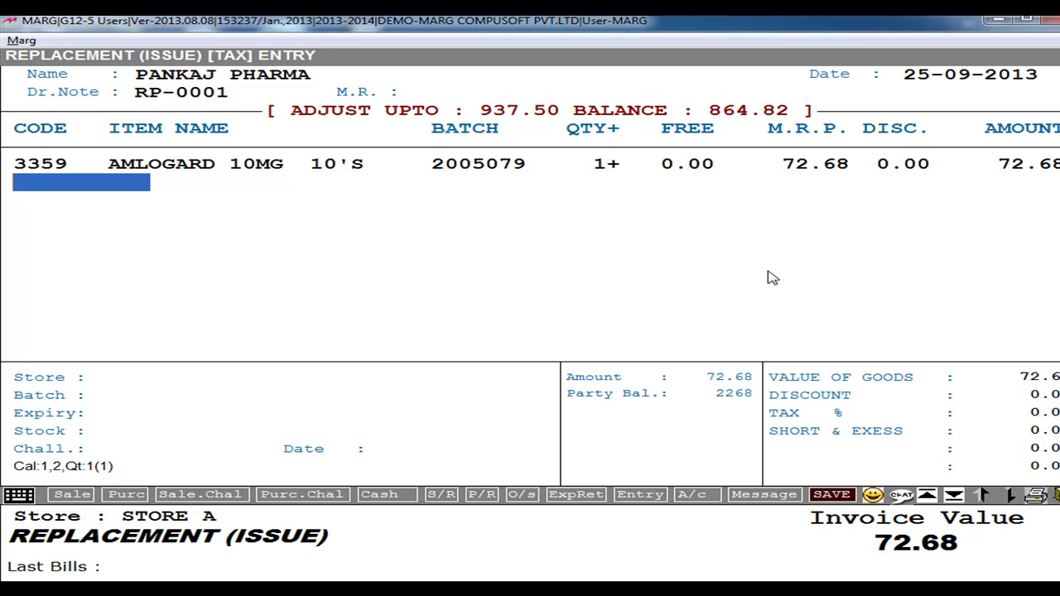
Step: Add BRUFOGESIC 10X10'S, batch BT-124, to the second line of the replacement issue
key(Return)
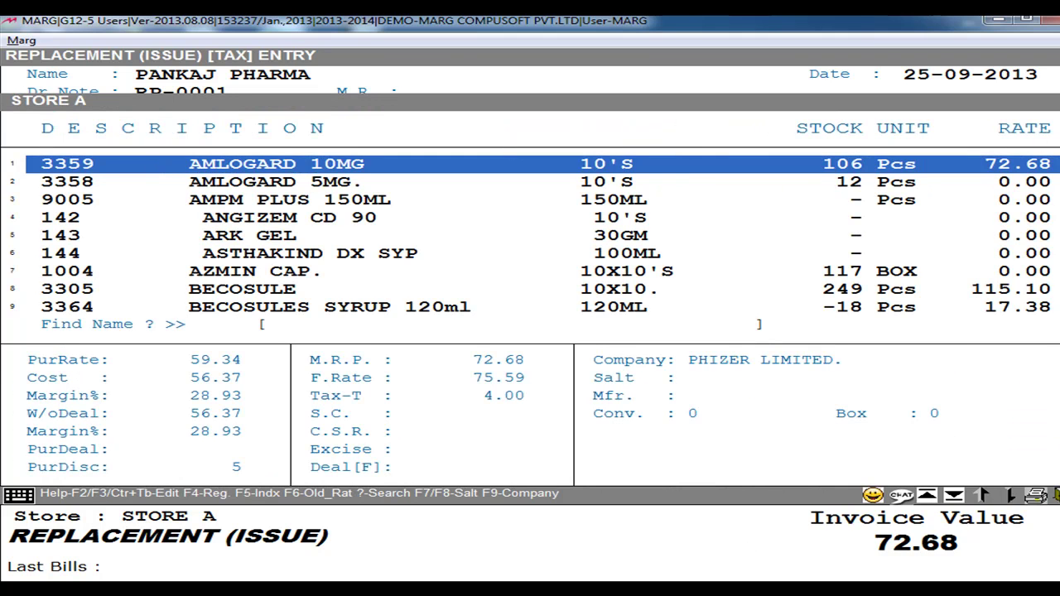
key(Down)
key(Down)
key(Down)
key(Down)
key(Down)
key(Down)
key(Down)
key(Down)
key(Down)
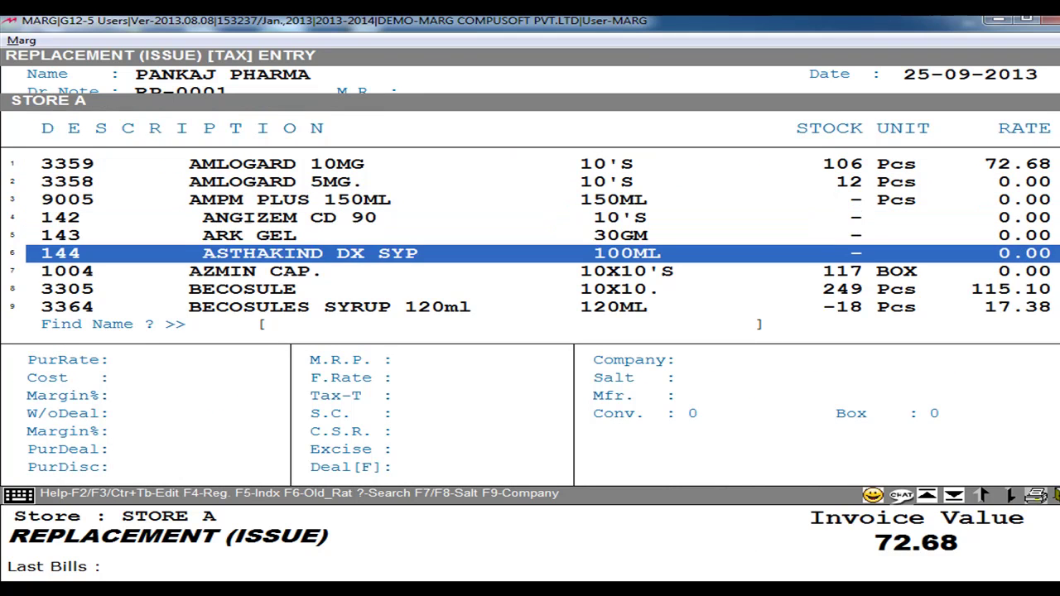
key(Down)
key(Down)
key(Down)
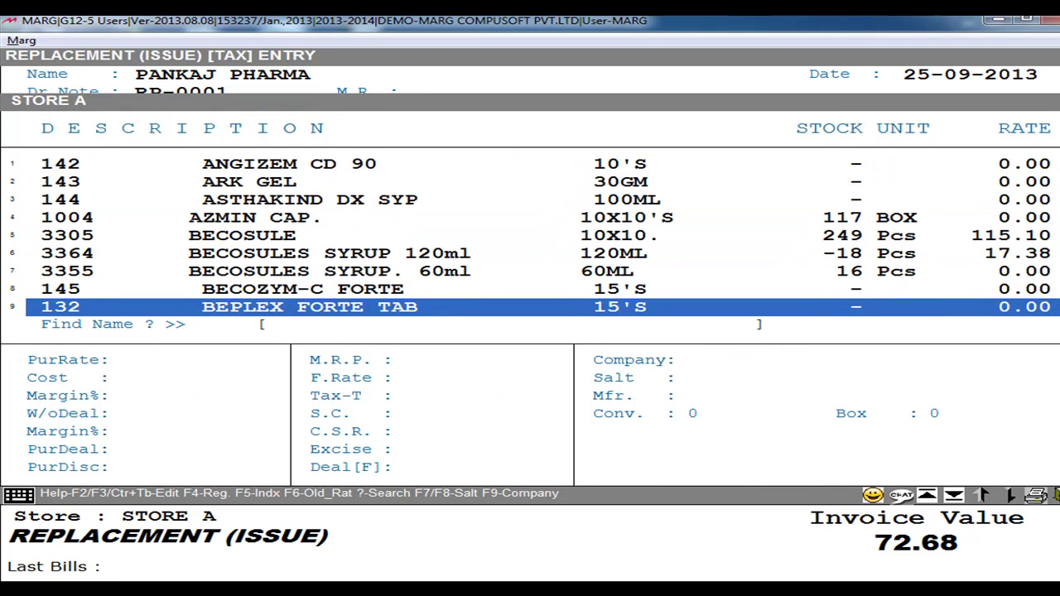
key(Down)
key(Down)
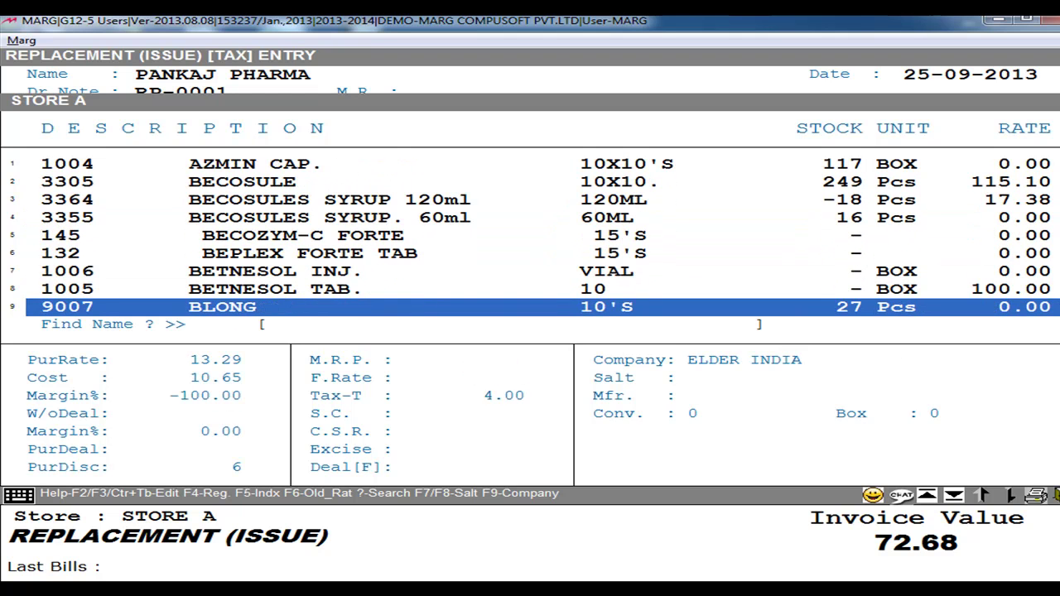
key(Down)
key(Return)
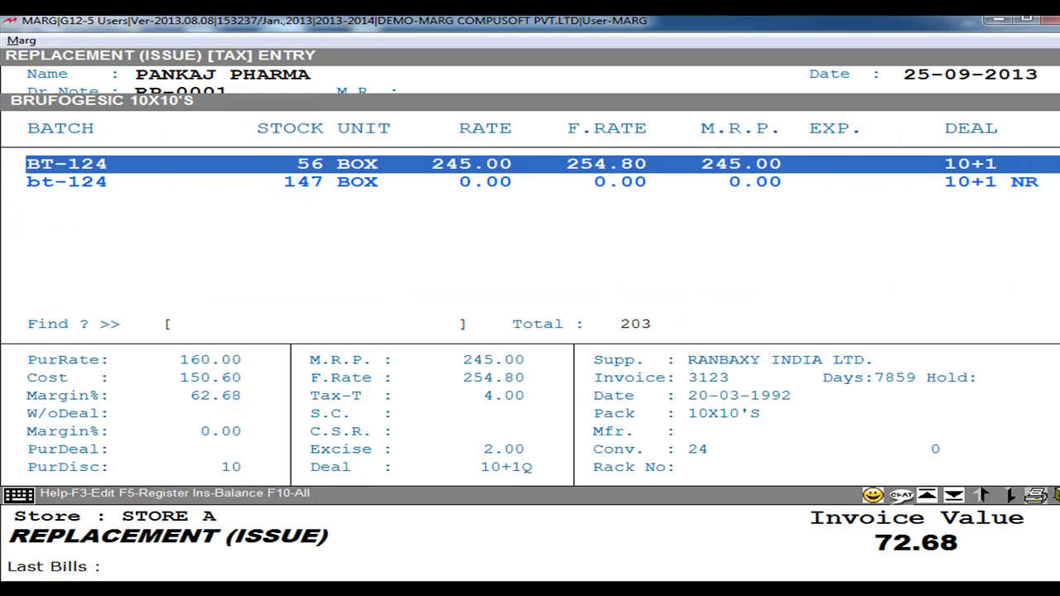
key(Return)
Step: Set BRUFOGESIC to quantity 1, no free quantity, M.R.P. 840.00 and 0.00 discount, without replacing the item's stored M.R.P
text(1)
key(Return)
key(Return)
key(Up)
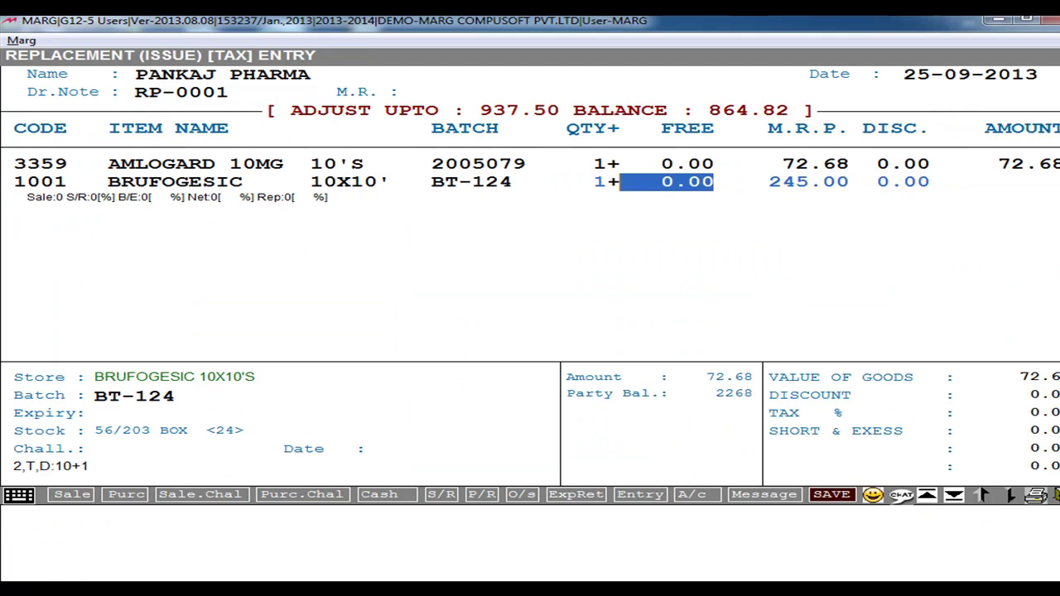
key(Return)
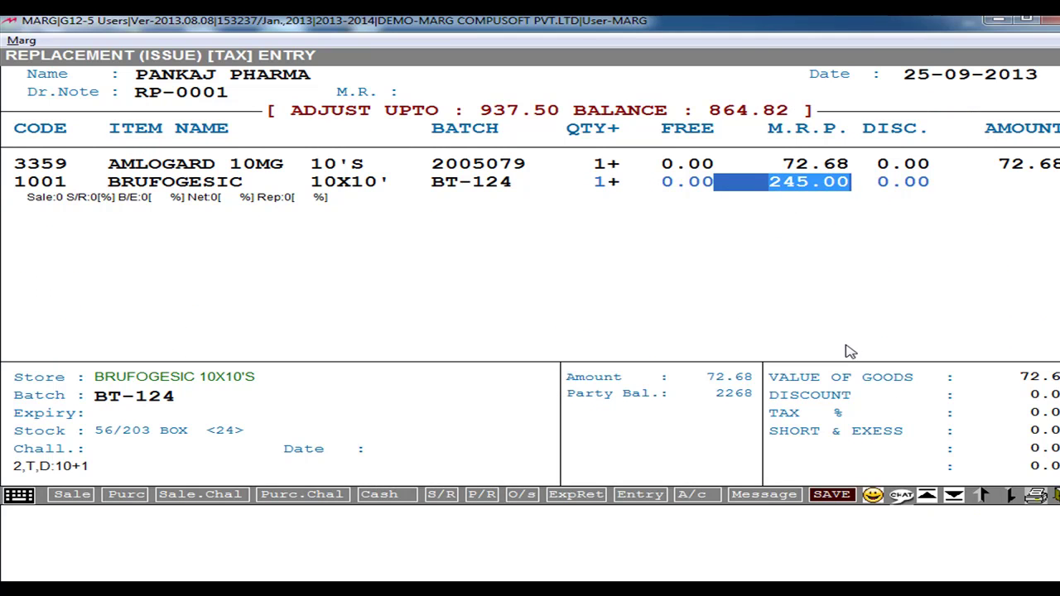
text(840.)
key(Return)
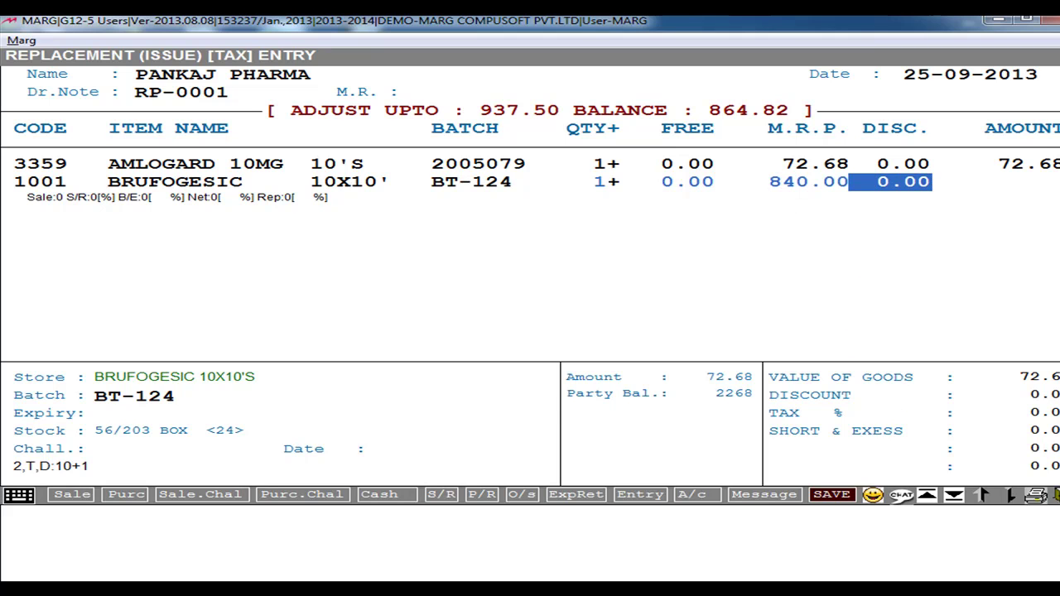
key(Return)
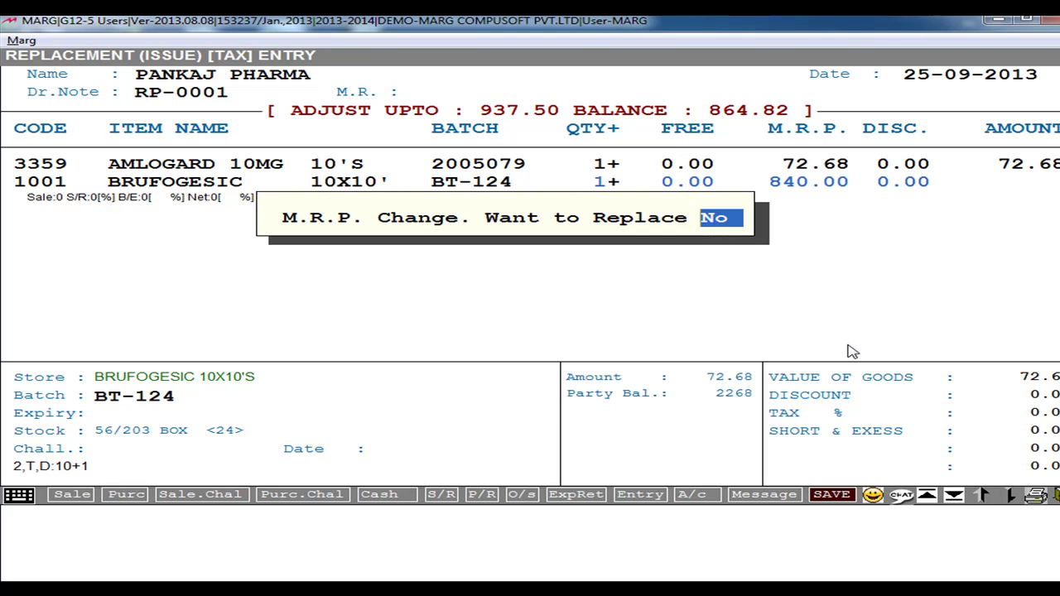
key(Return)
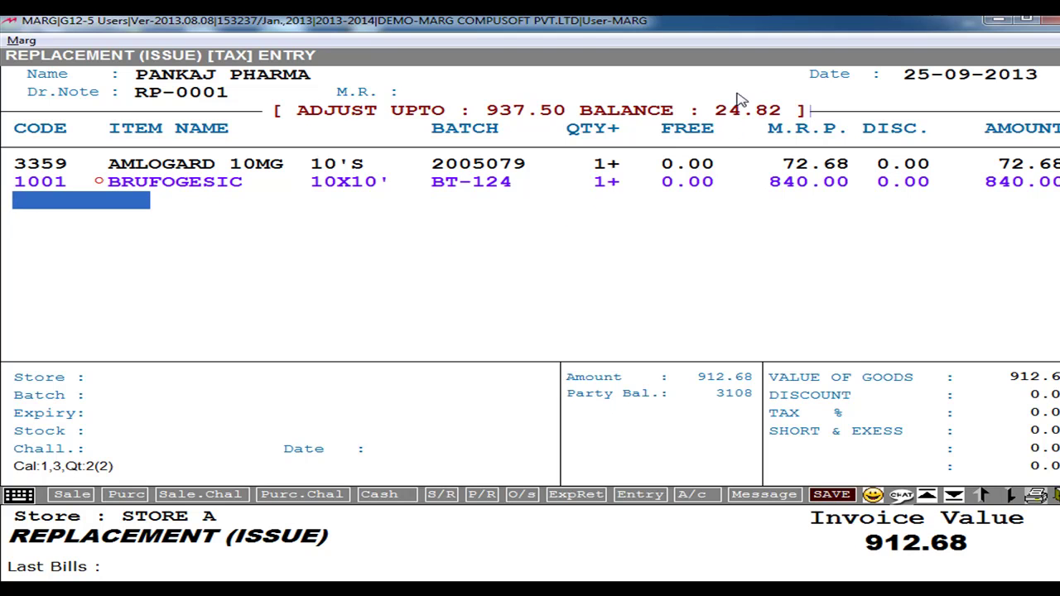
Step: Add AMLOGARD 10MG 10'S, batch 2005079, again on the third line of the replacement issue
key(Up)
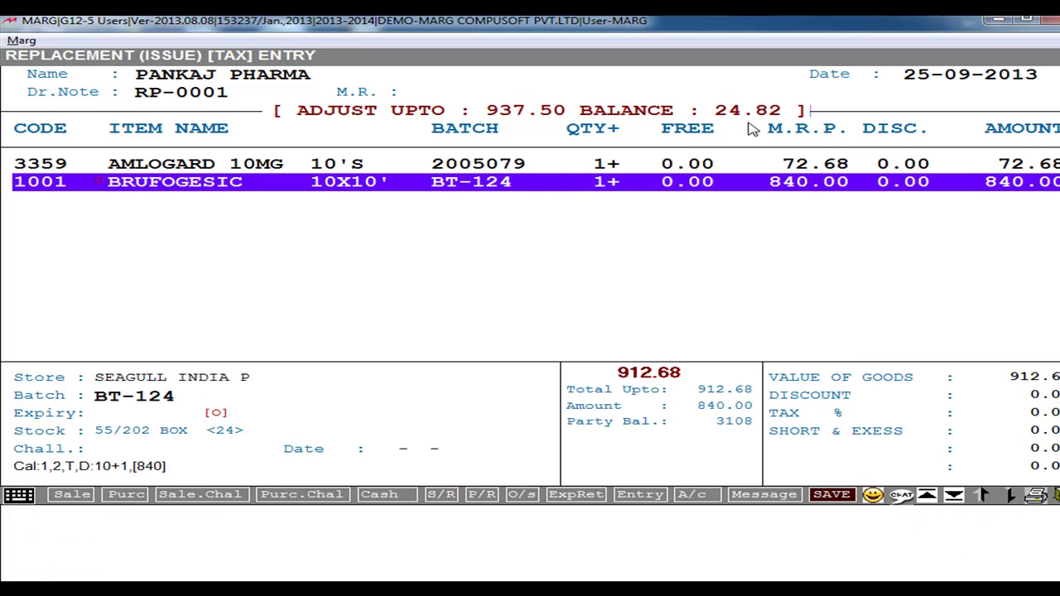
key(Down)
key(Return)
key(Return)
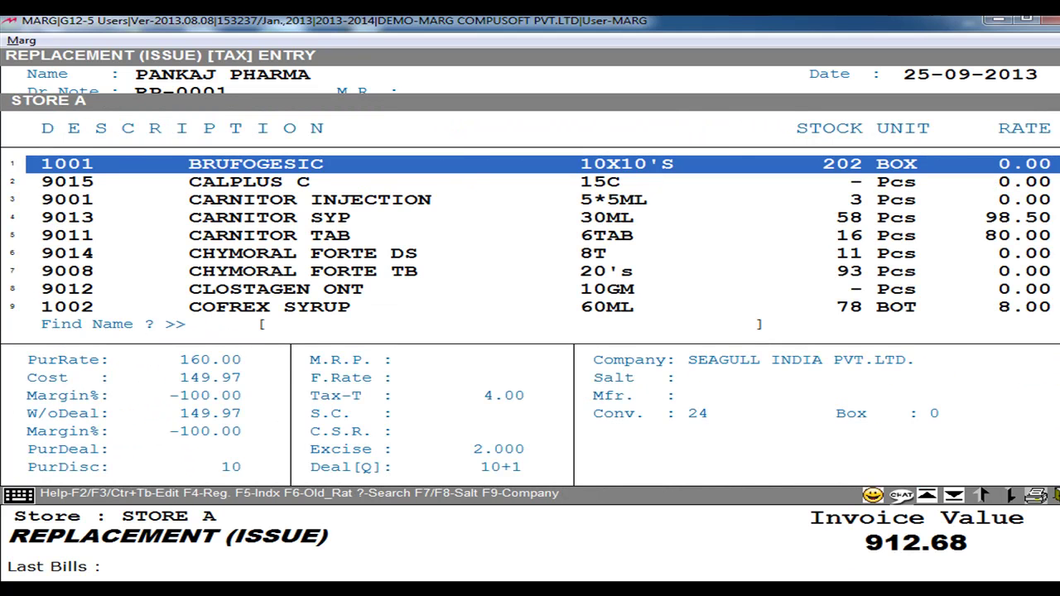
key(Up)
key(Page_Up)
key(Down)
key(Down)
key(Down)
key(Down)
key(Down)
key(Down)
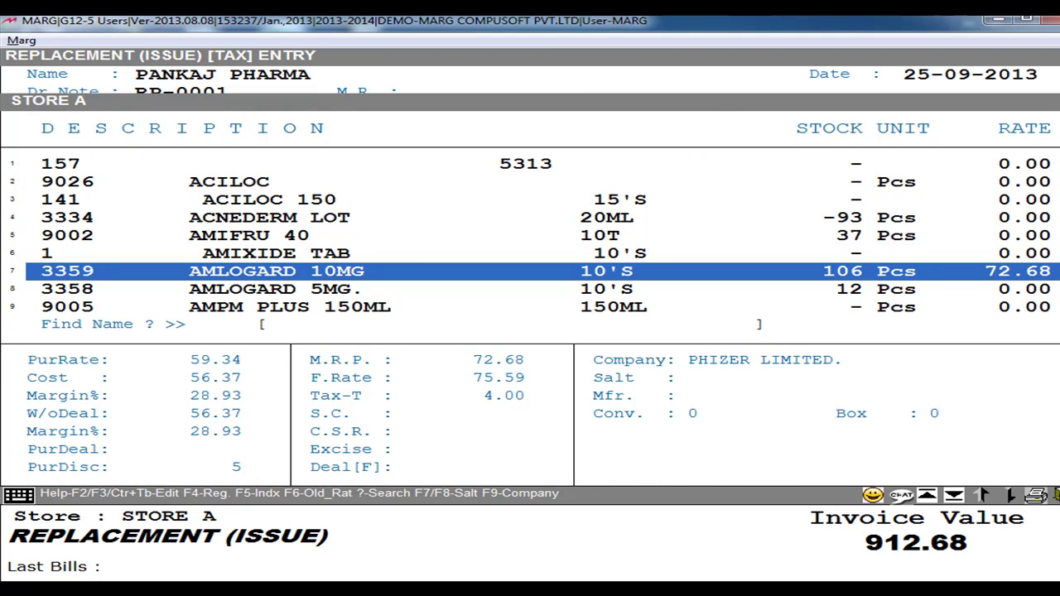
key(Return)
key(Return)
Step: Set the third line to quantity 1, M.R.P. 20.00 and 0.00 discount, without replacing the item's stored M.R.P
text(1)
key(Return)
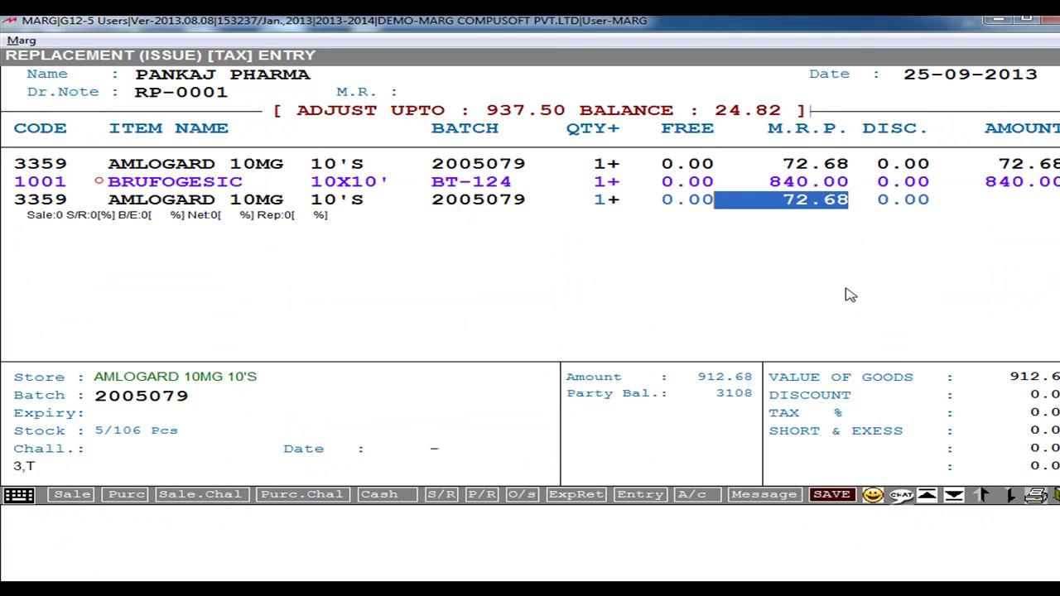
click(847, 200)
text(20.)
key(Return)
key(Return)
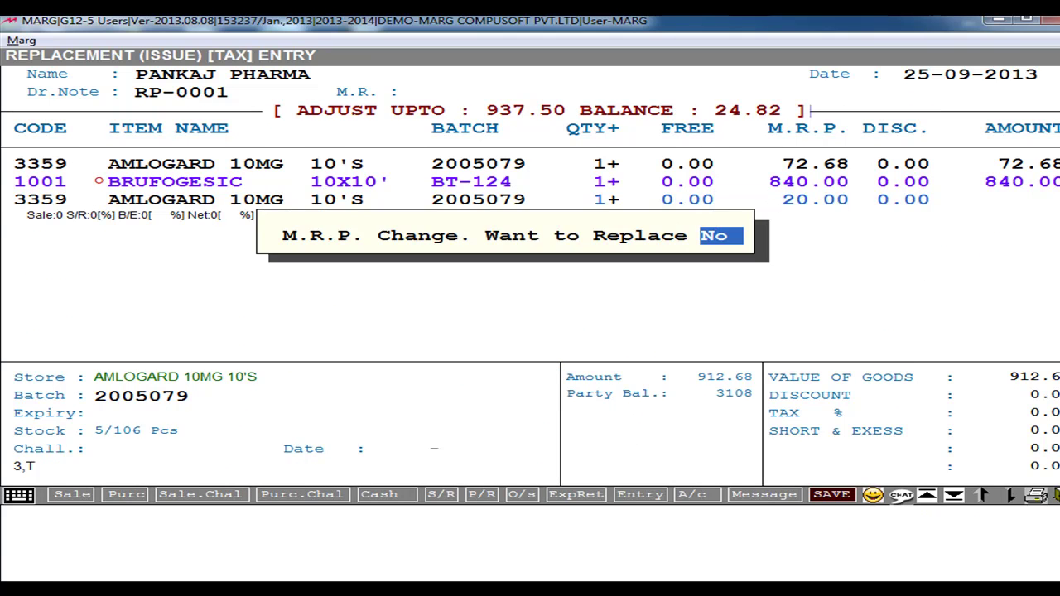
key(Return)
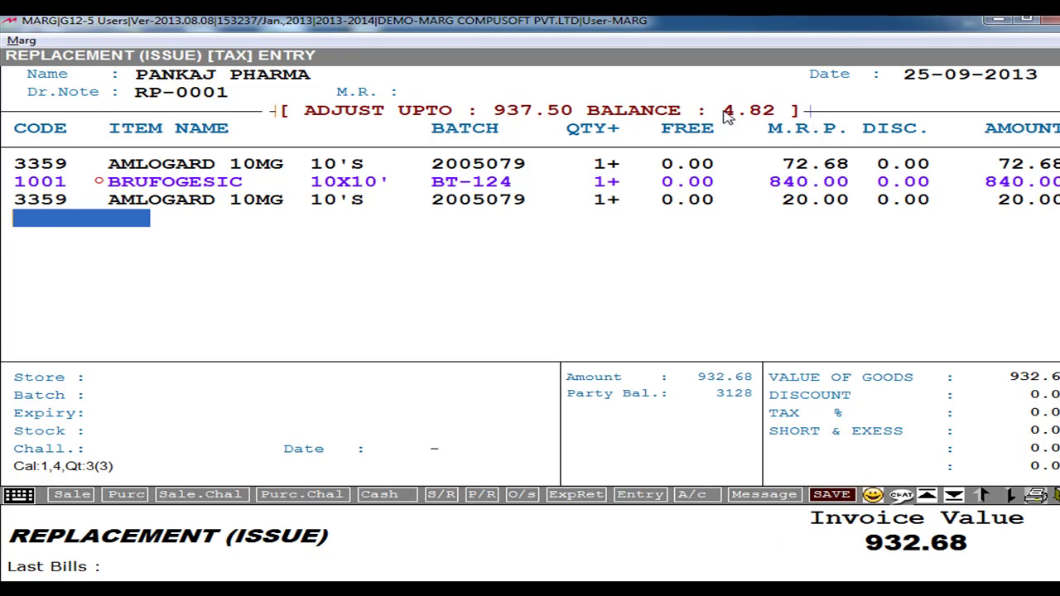
Step: End the replacement item list and book the 4.82 balance difference to the SHORT & EXESS ledger
key(Return)
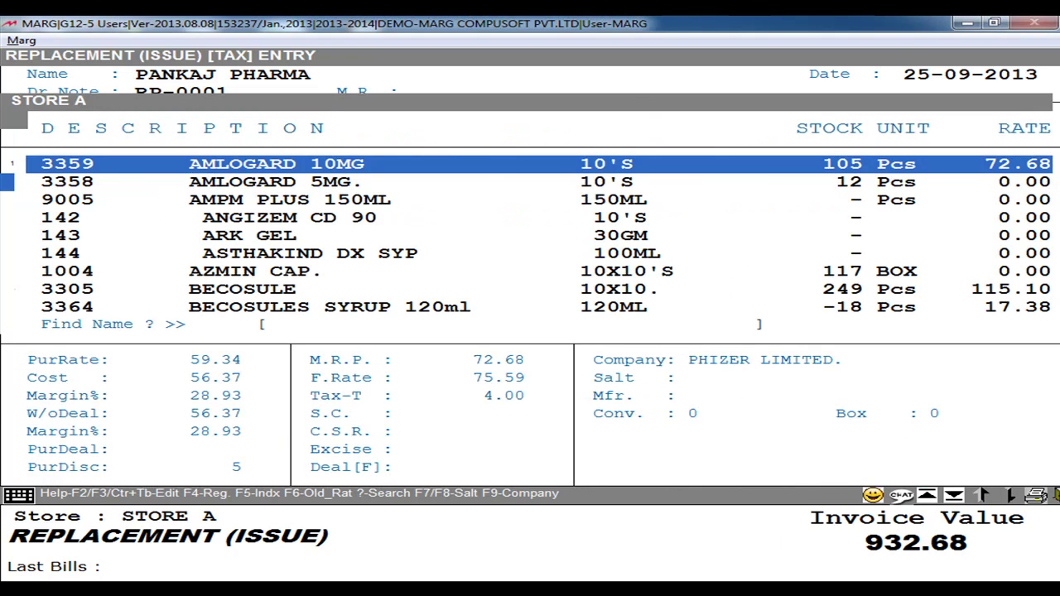
key(Escape)
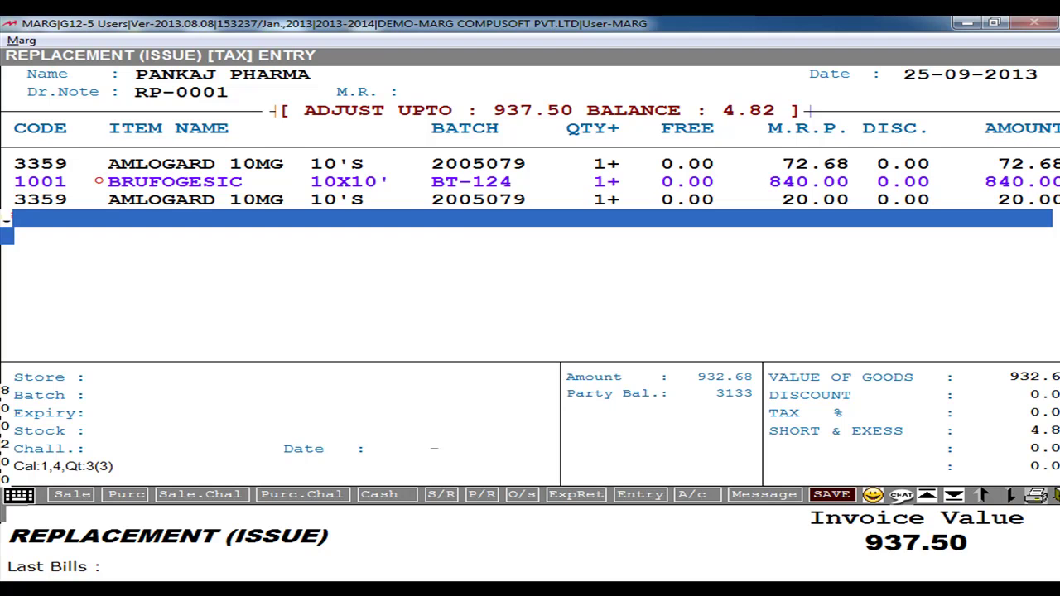
key(Escape)
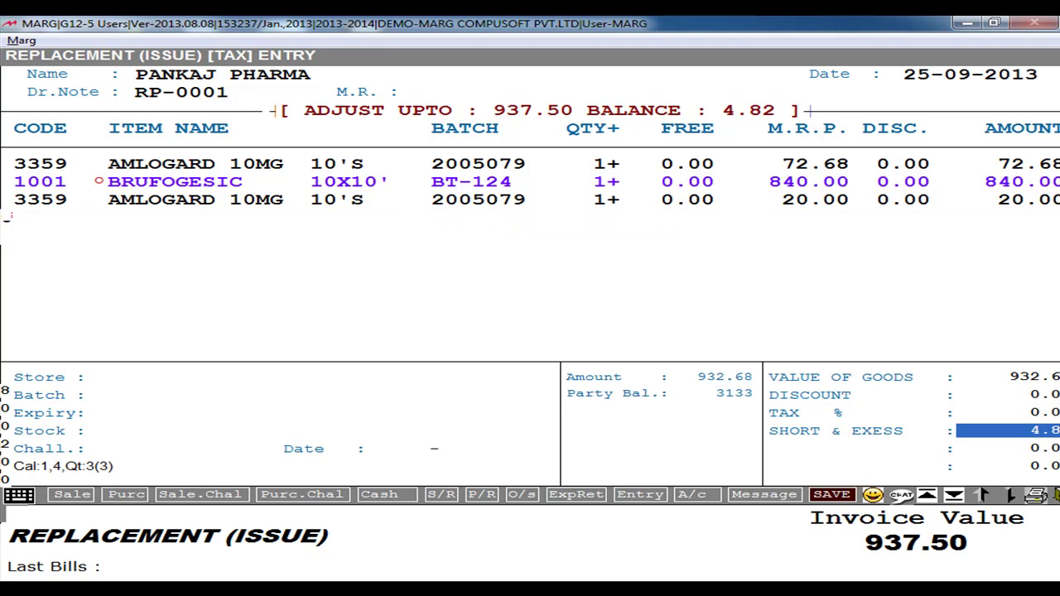
key(Return)
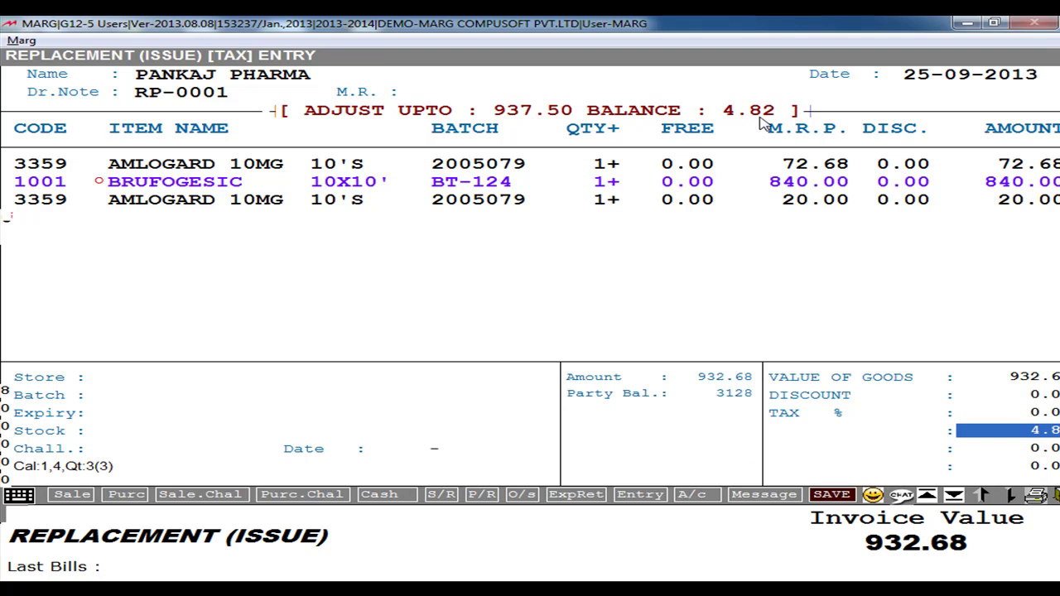
key(Return)
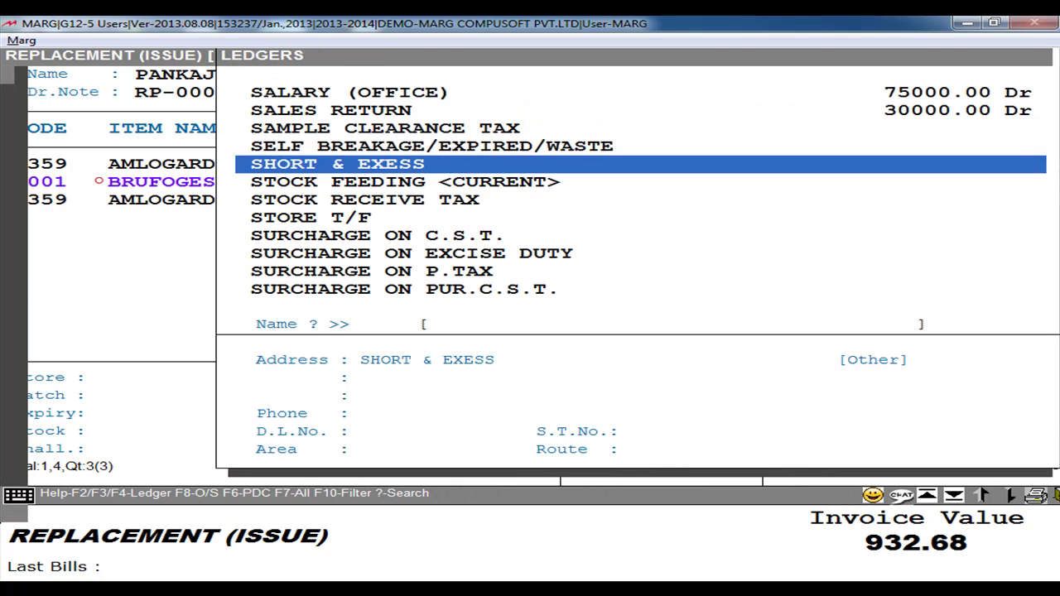
key(Return)
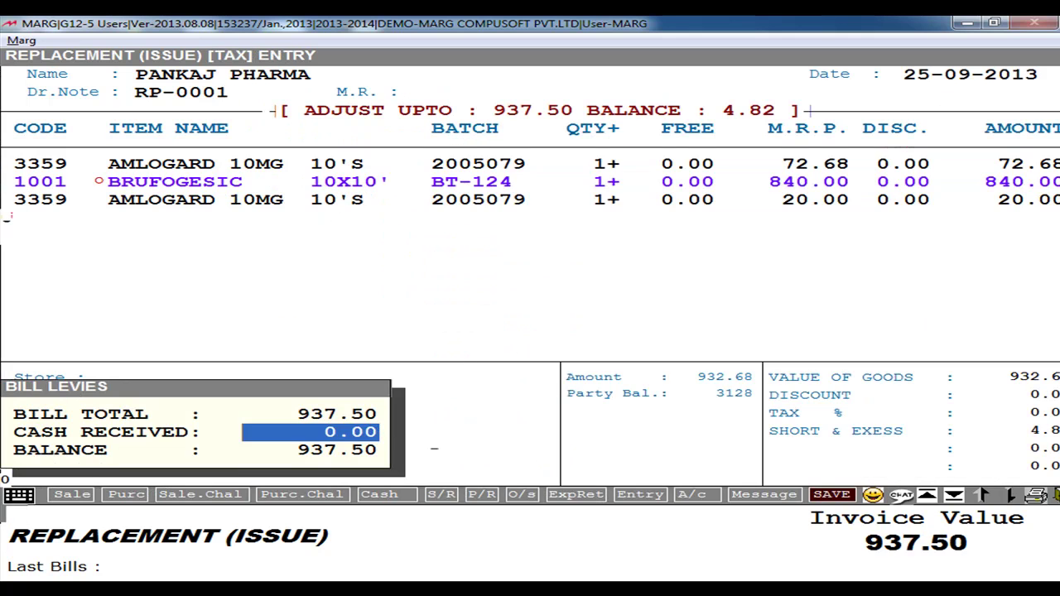
Step: Save the replacement bill with 0.00 cash received and adjust it against pending replacement invoice CNB0001
key(Return)
key(Return)
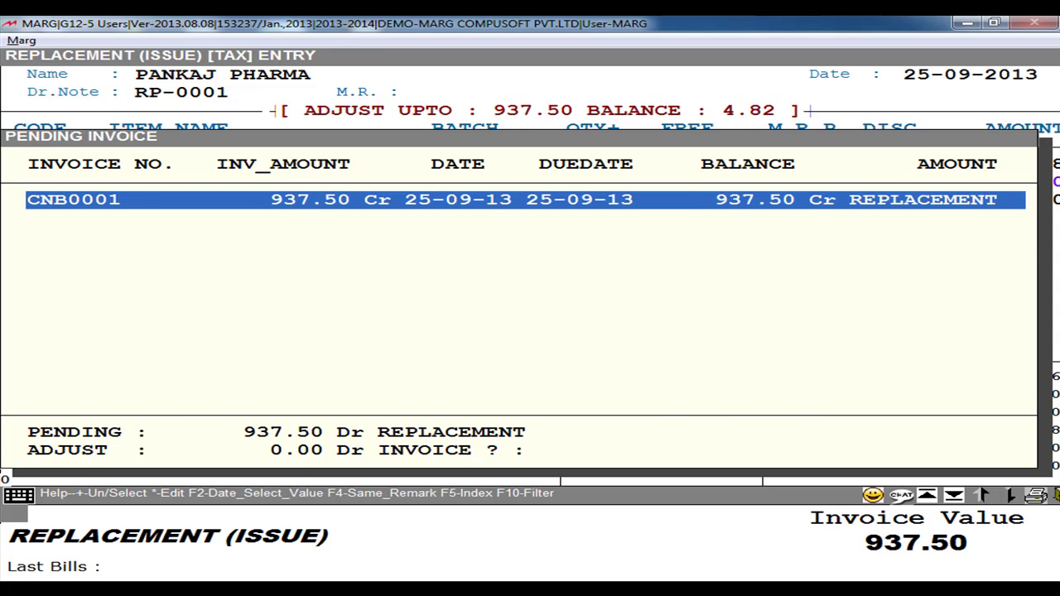
key(Return)
key(Return)
key(Return)
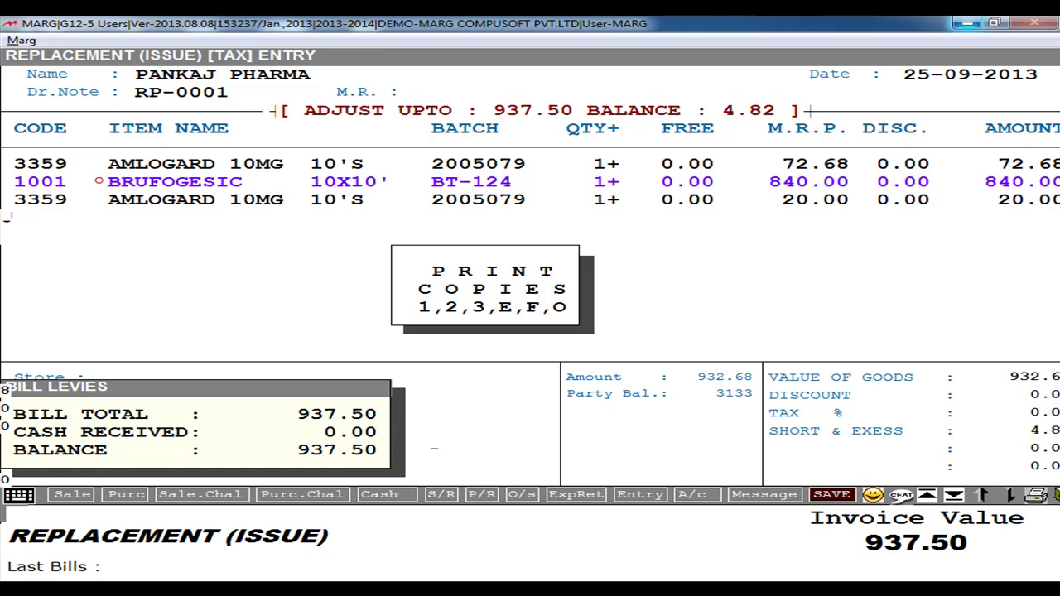
Step: Output one copy of the replacement note to the report preview and maximise the preview to read it
key(1)
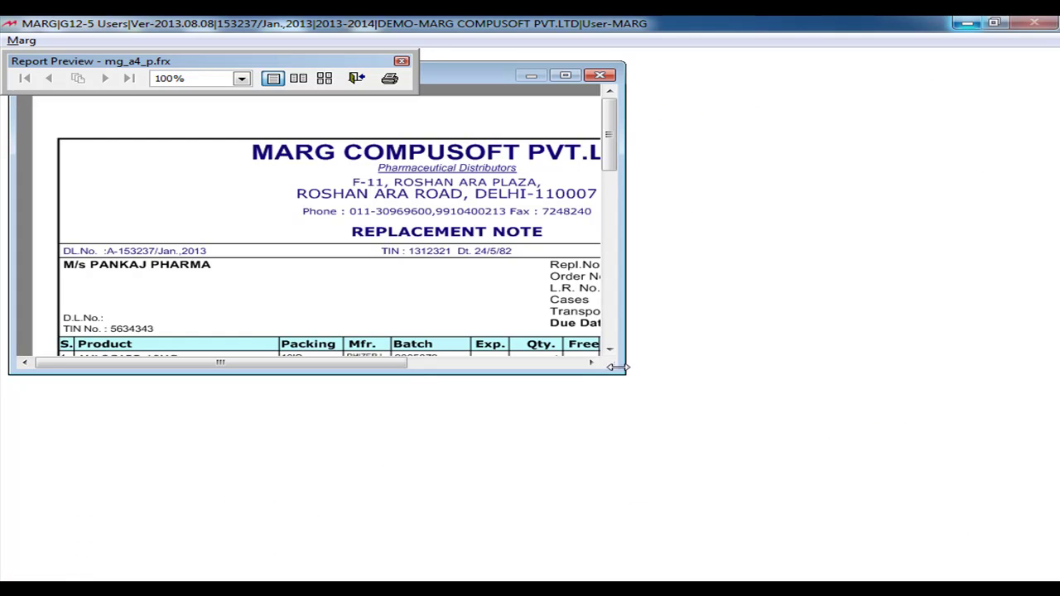
drag(621, 372, 1023, 580)
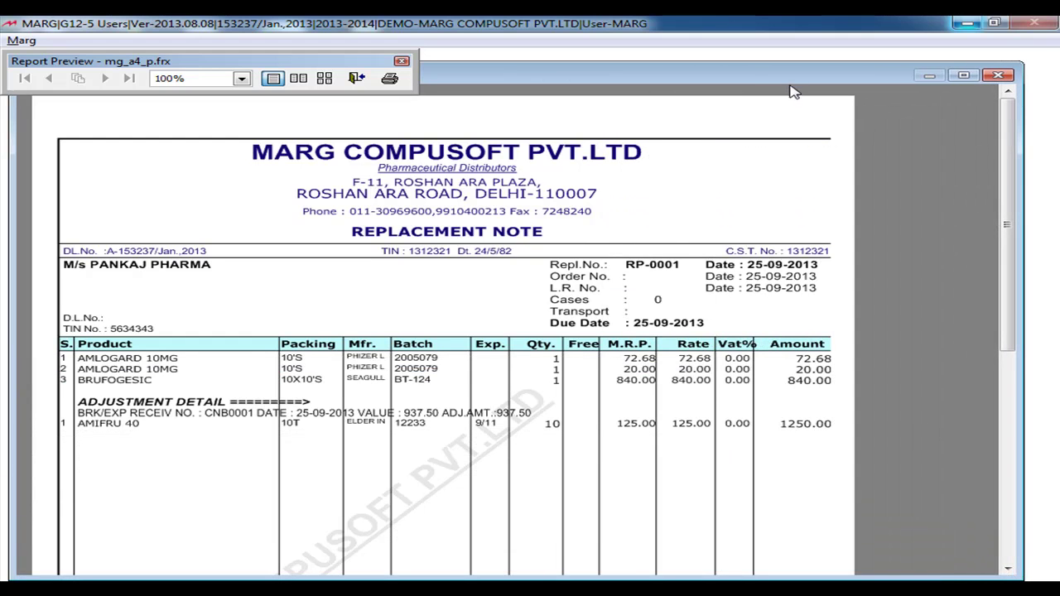
double_click(749, 83)
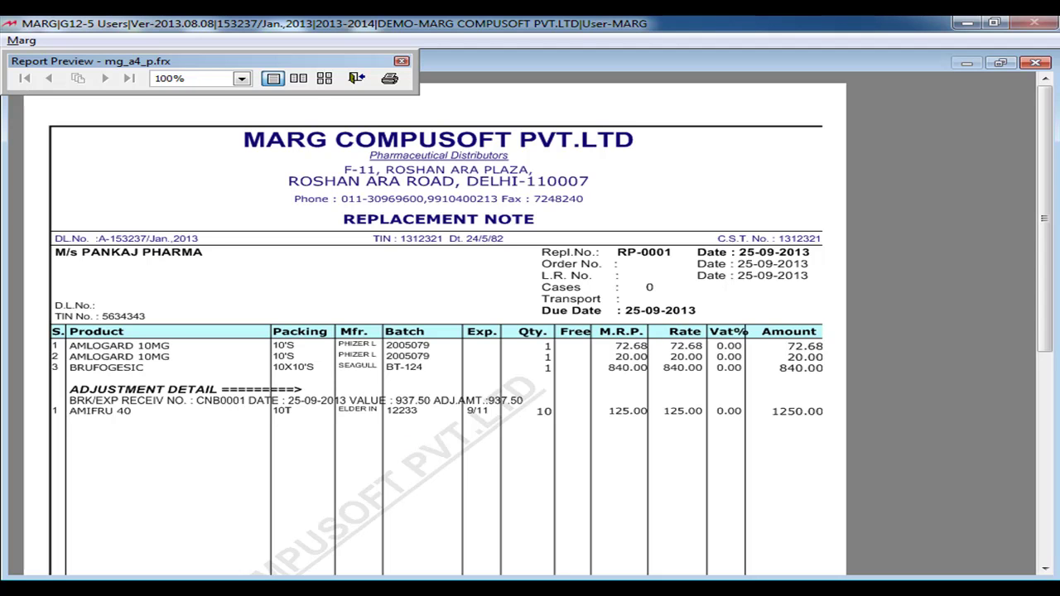
Step: Close the replacement note preview and leave the replacement entry for the main screen
key(Escape)
key(Escape)
key(Escape)
key(Escape)
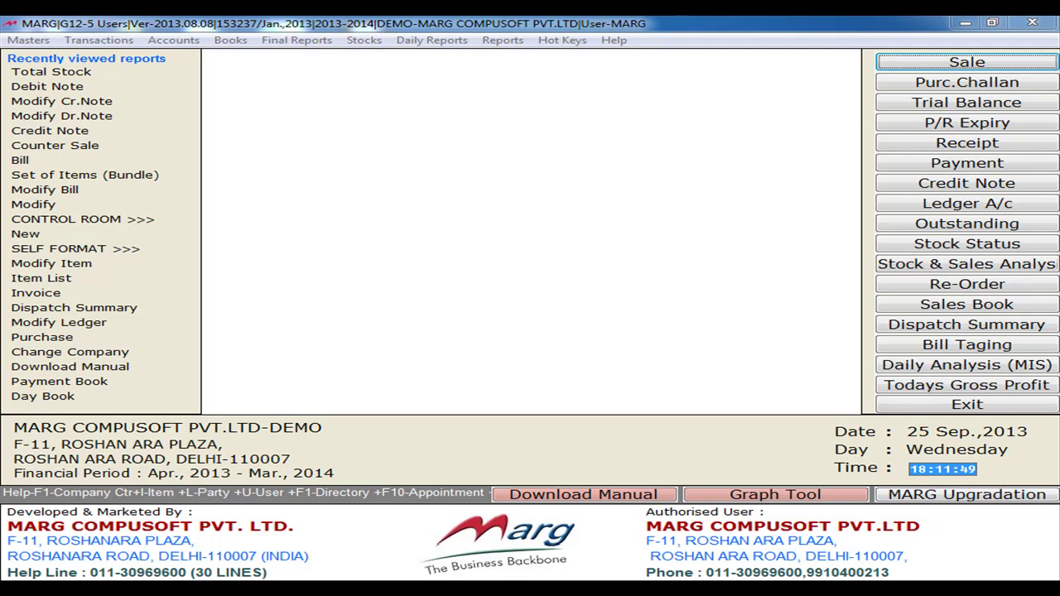